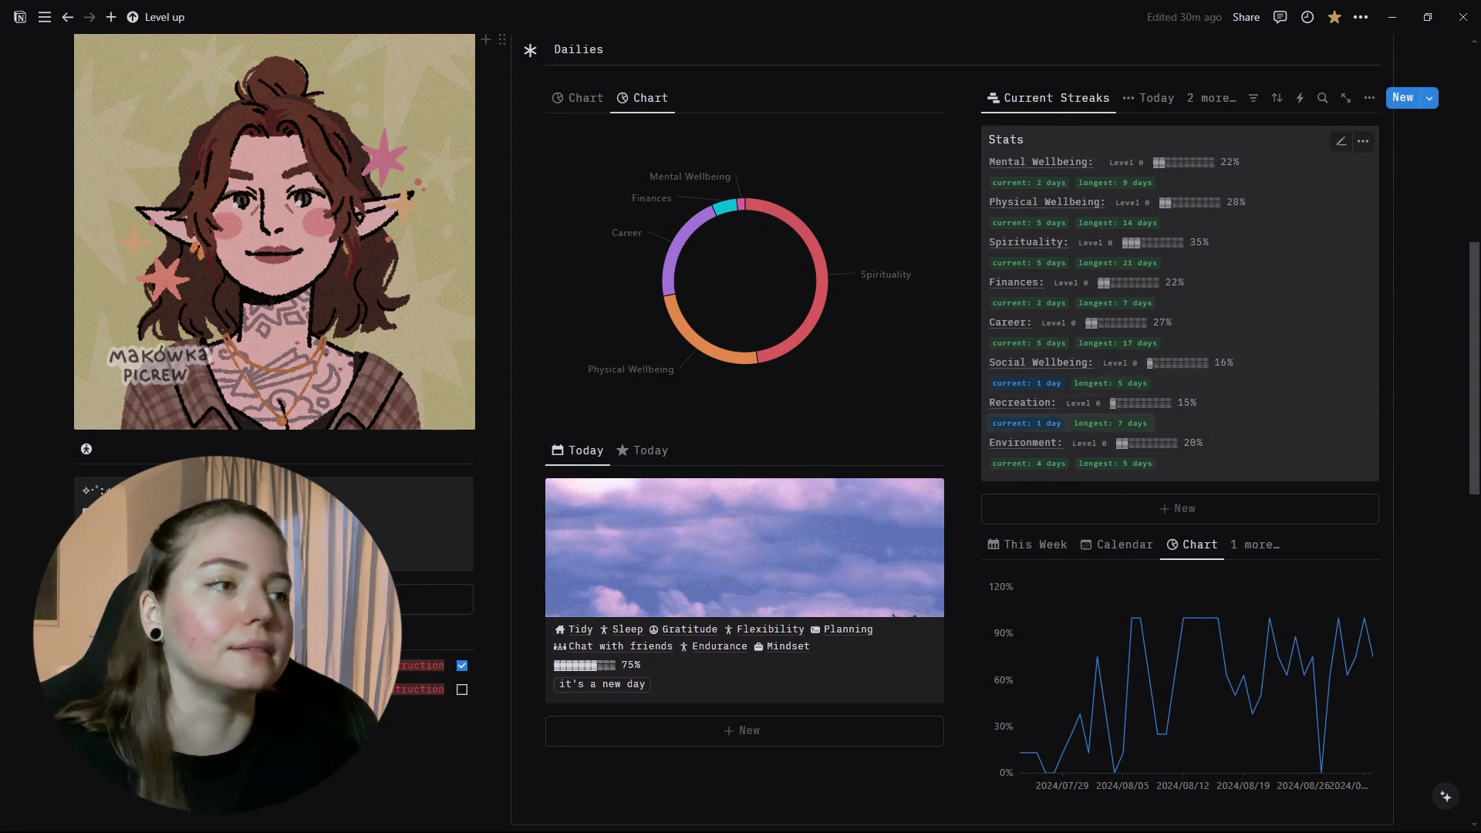
# Check off Writing in the Today list of the Dailies stats, then return to the Current Streaks view
pyautogui.click(1149, 97)
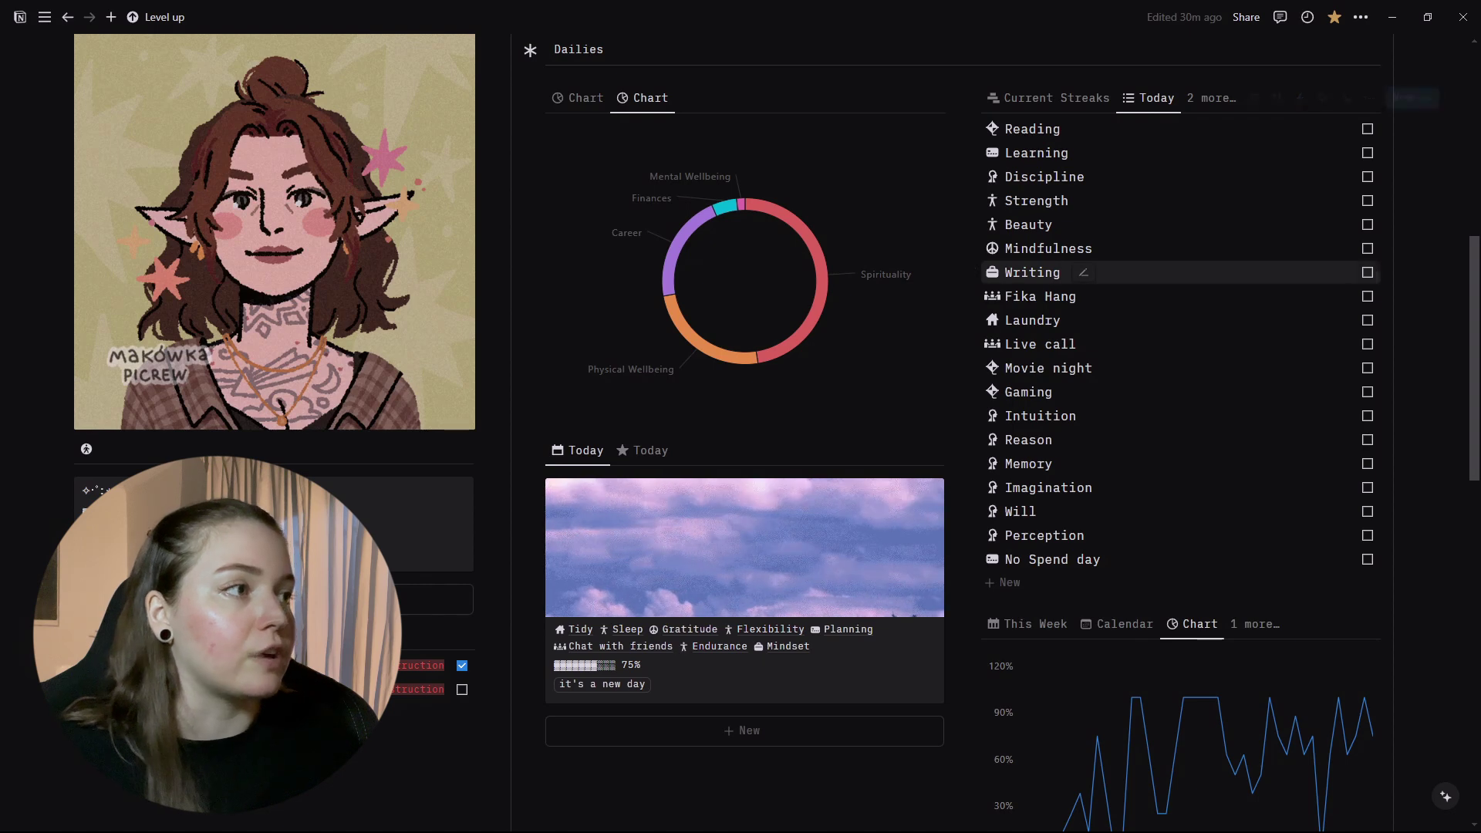
pyautogui.click(1368, 272)
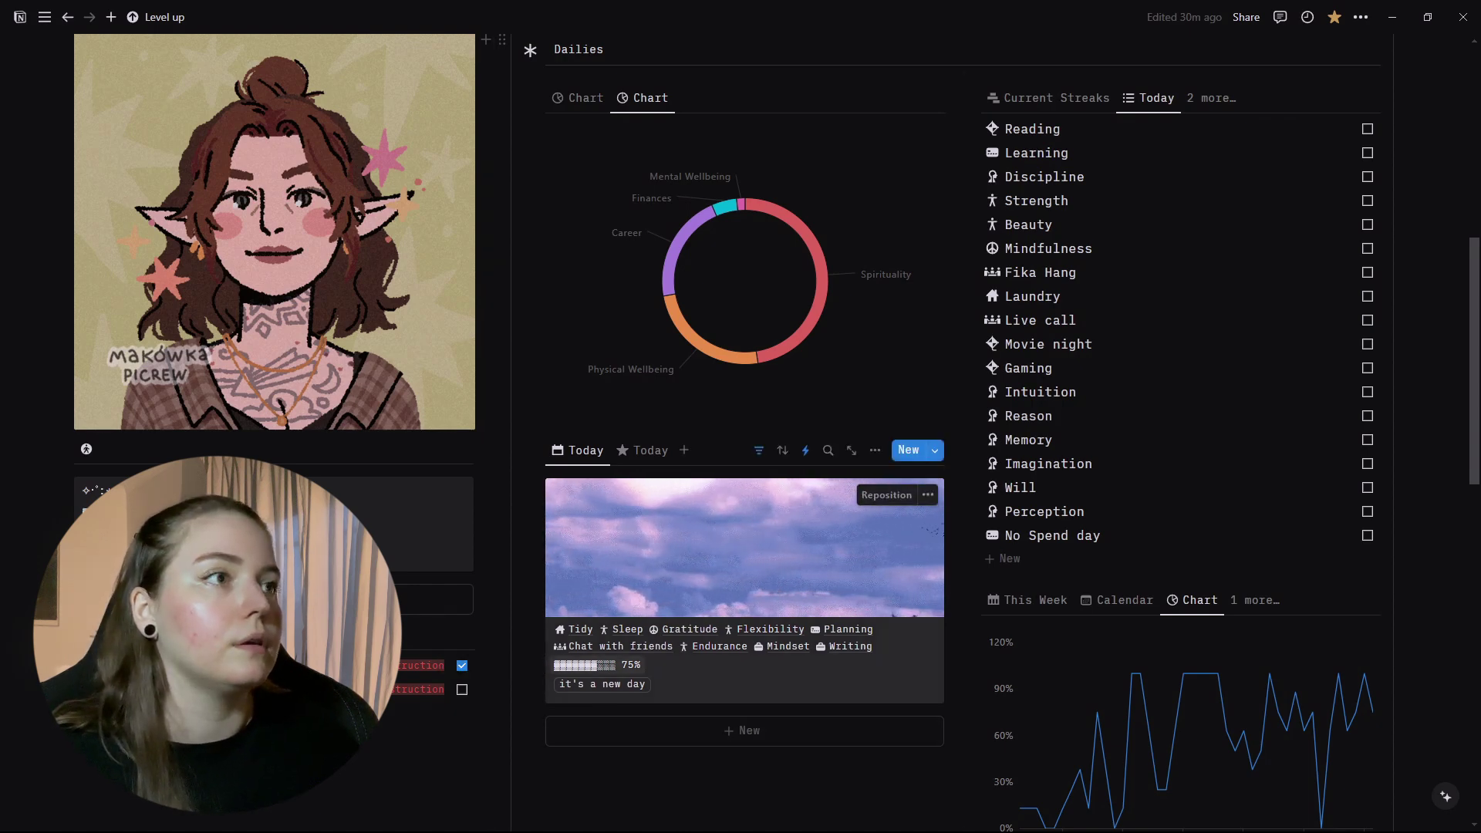
pyautogui.click(462, 664)
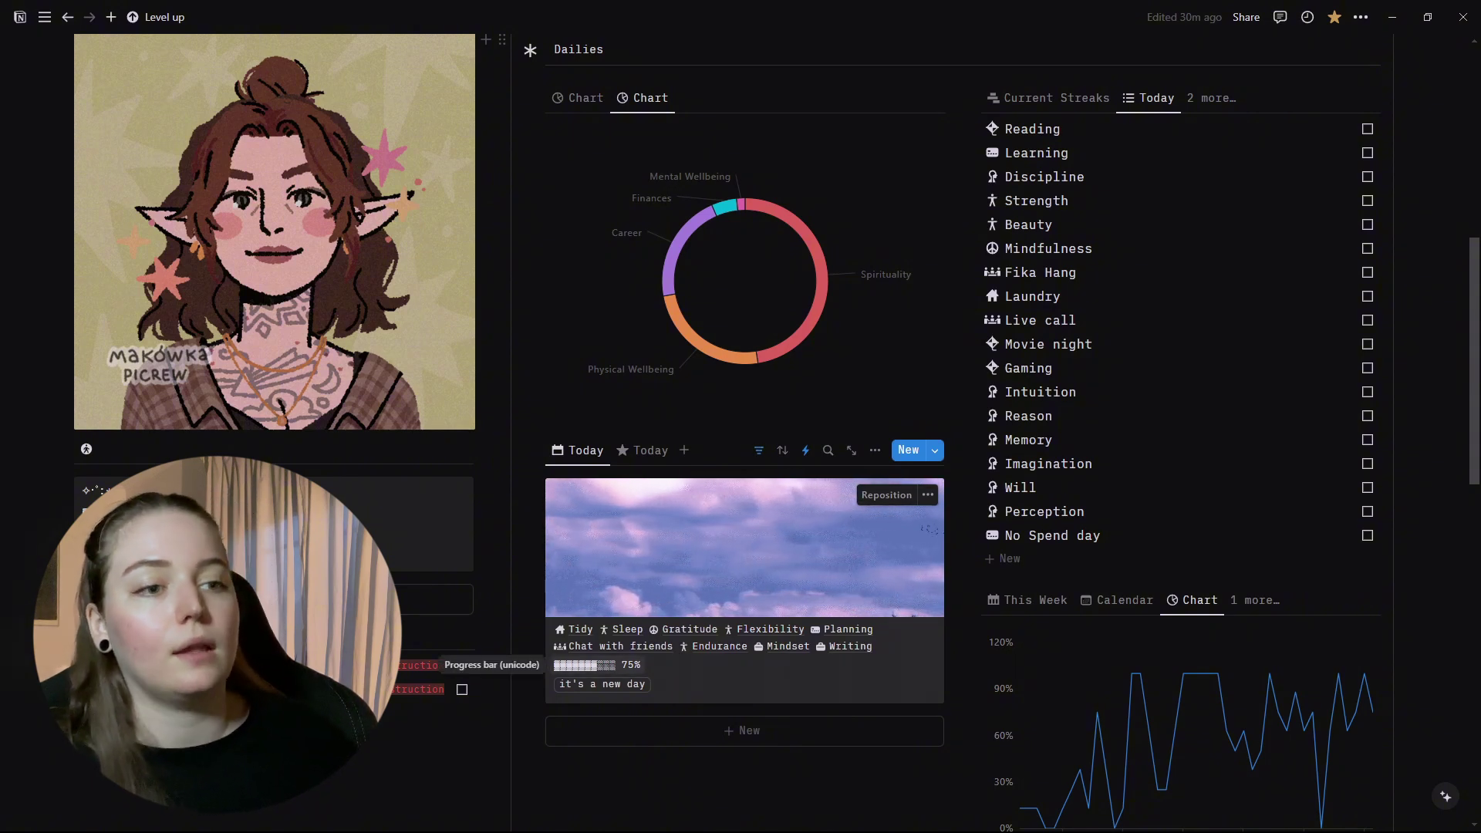
pyautogui.click(1056, 98)
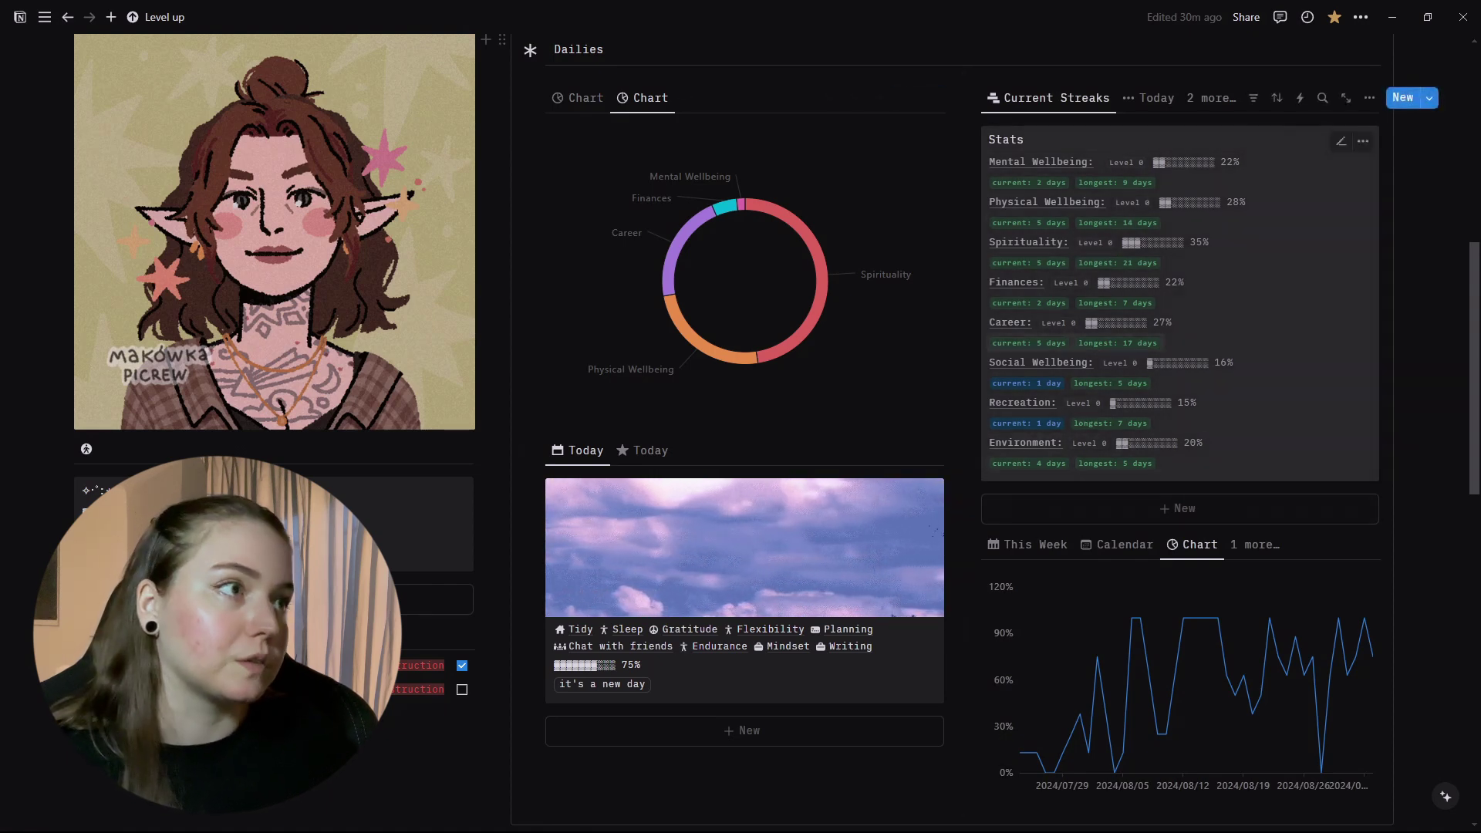
# Show the stats as the Today gallery with checkboxes and look through all its habit cards
pyautogui.click(1049, 98)
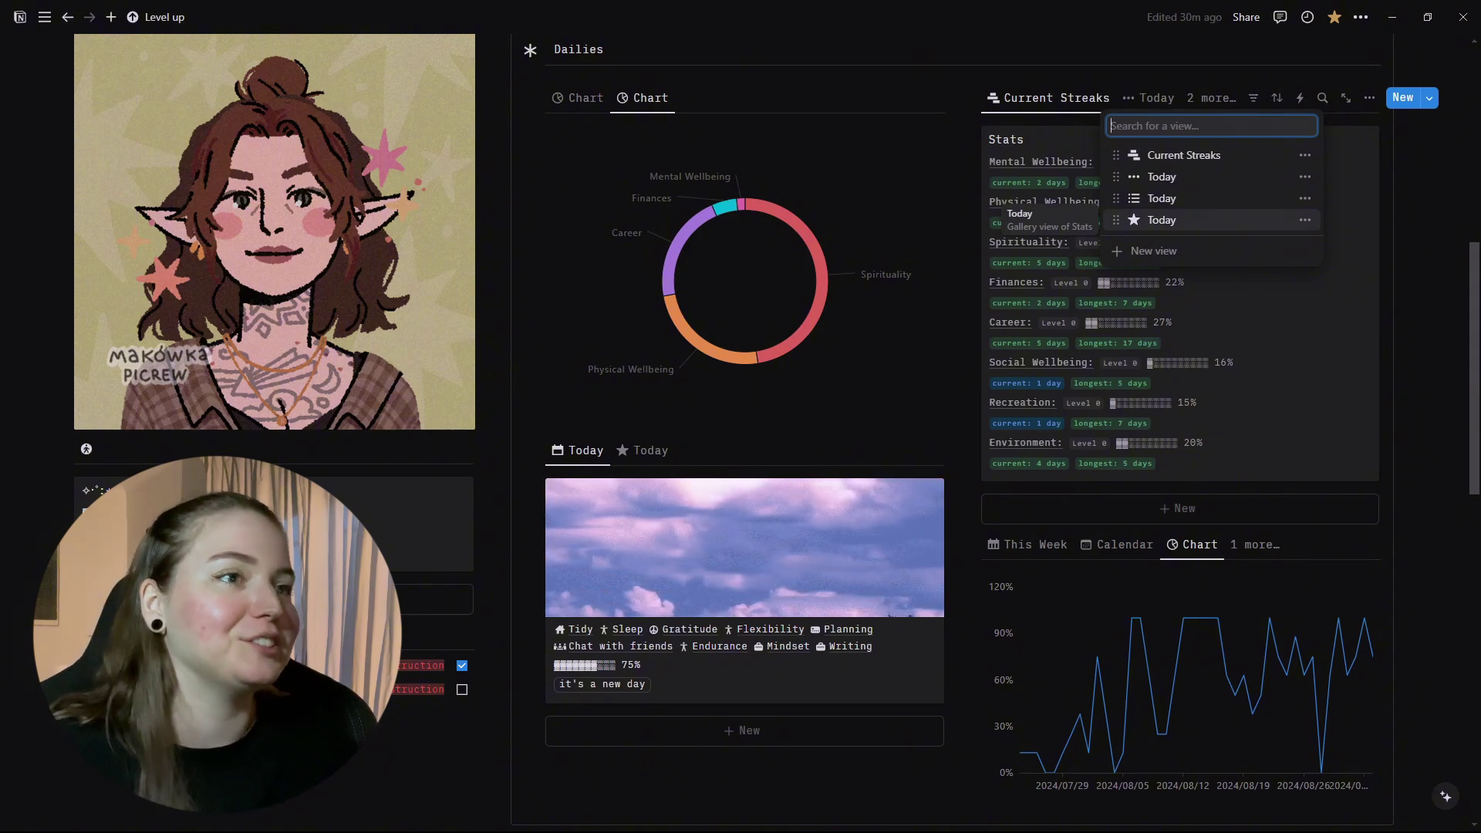
pyautogui.click(1162, 198)
pyautogui.click(1161, 176)
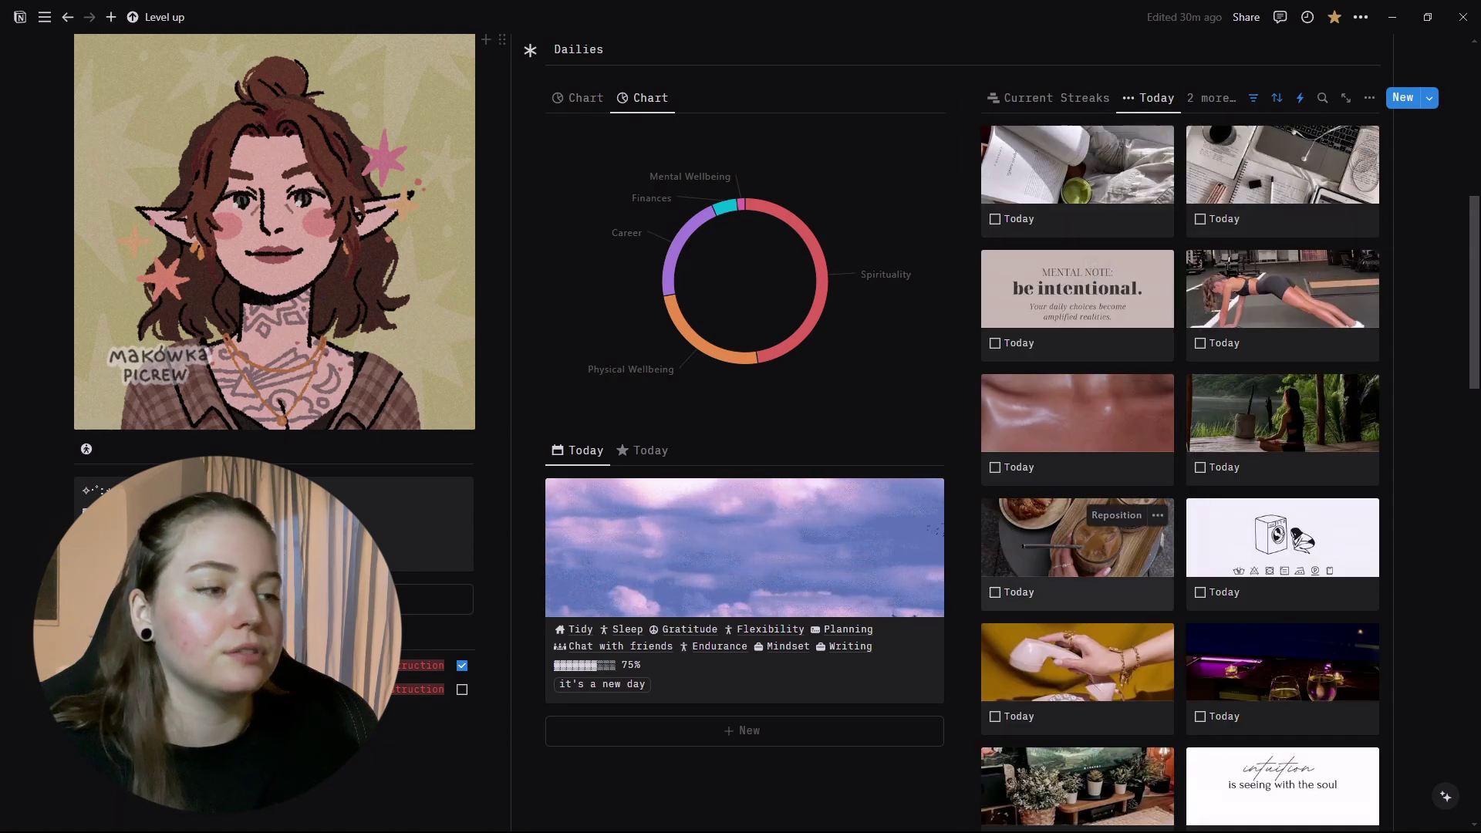
pyautogui.scroll(-2, 1118, 532)
pyautogui.scroll(-3, 1281, 633)
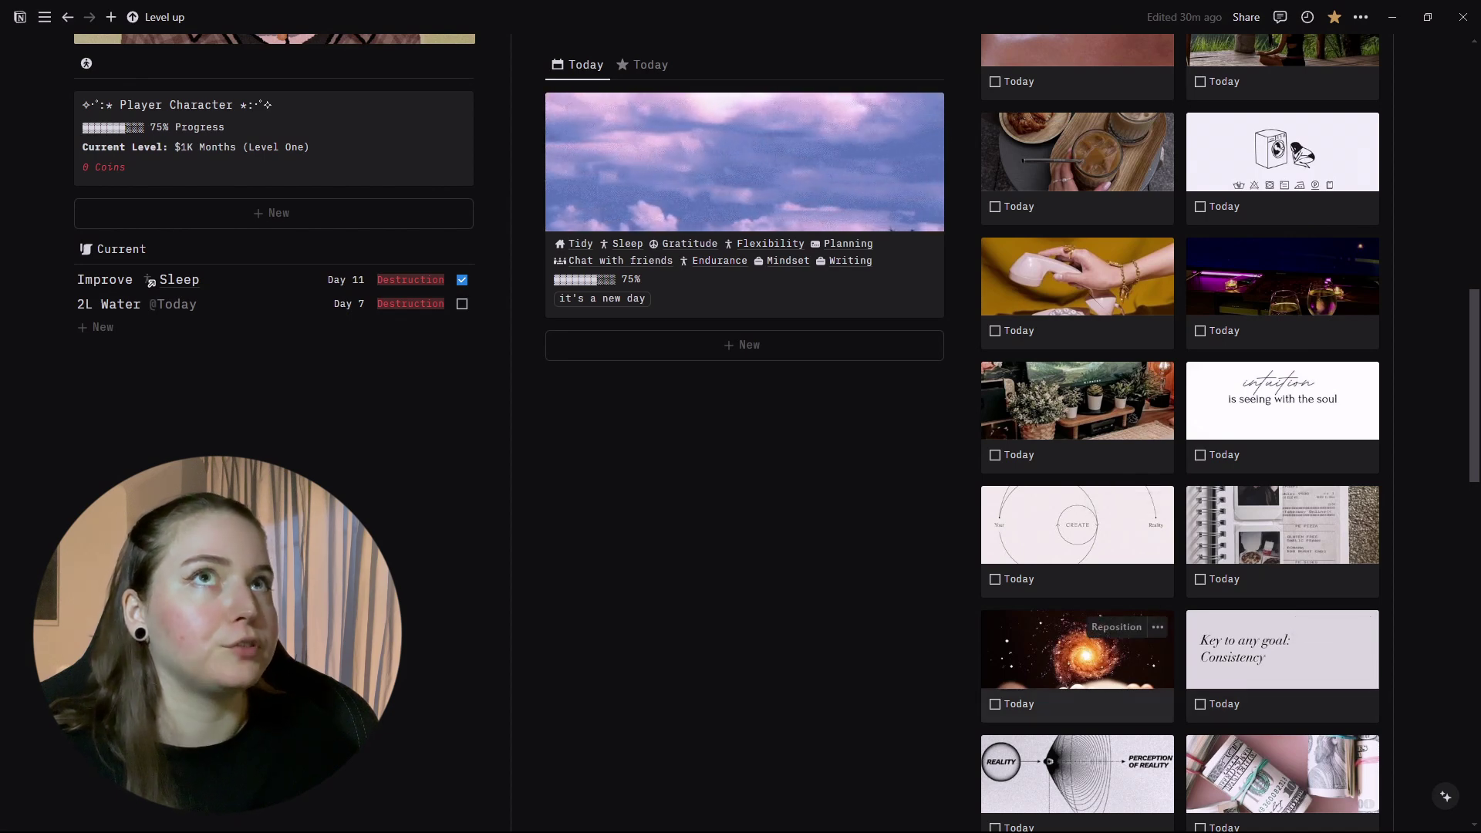
pyautogui.scroll(-2, 1079, 633)
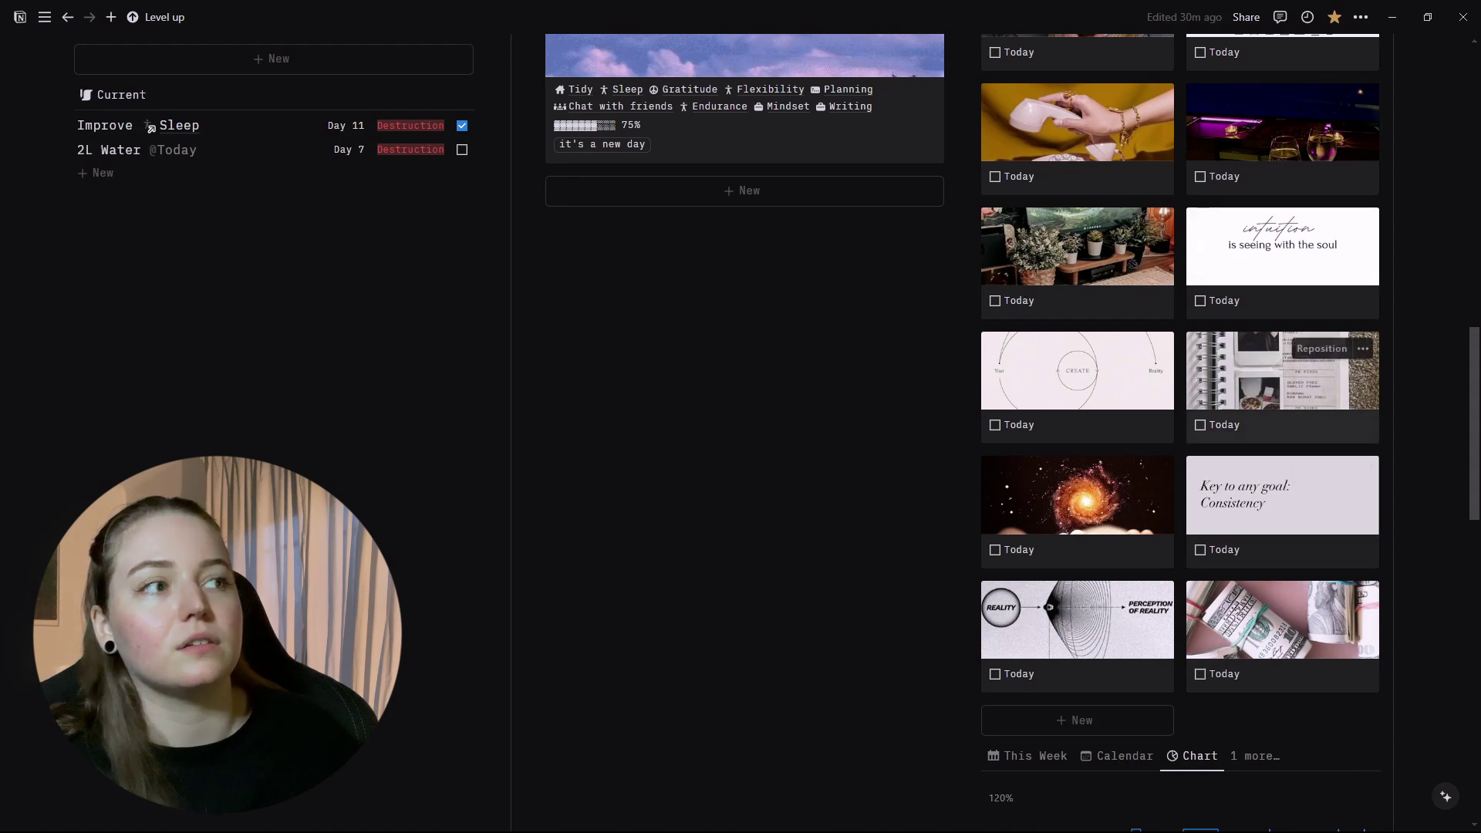
pyautogui.scroll(2, 1311, 370)
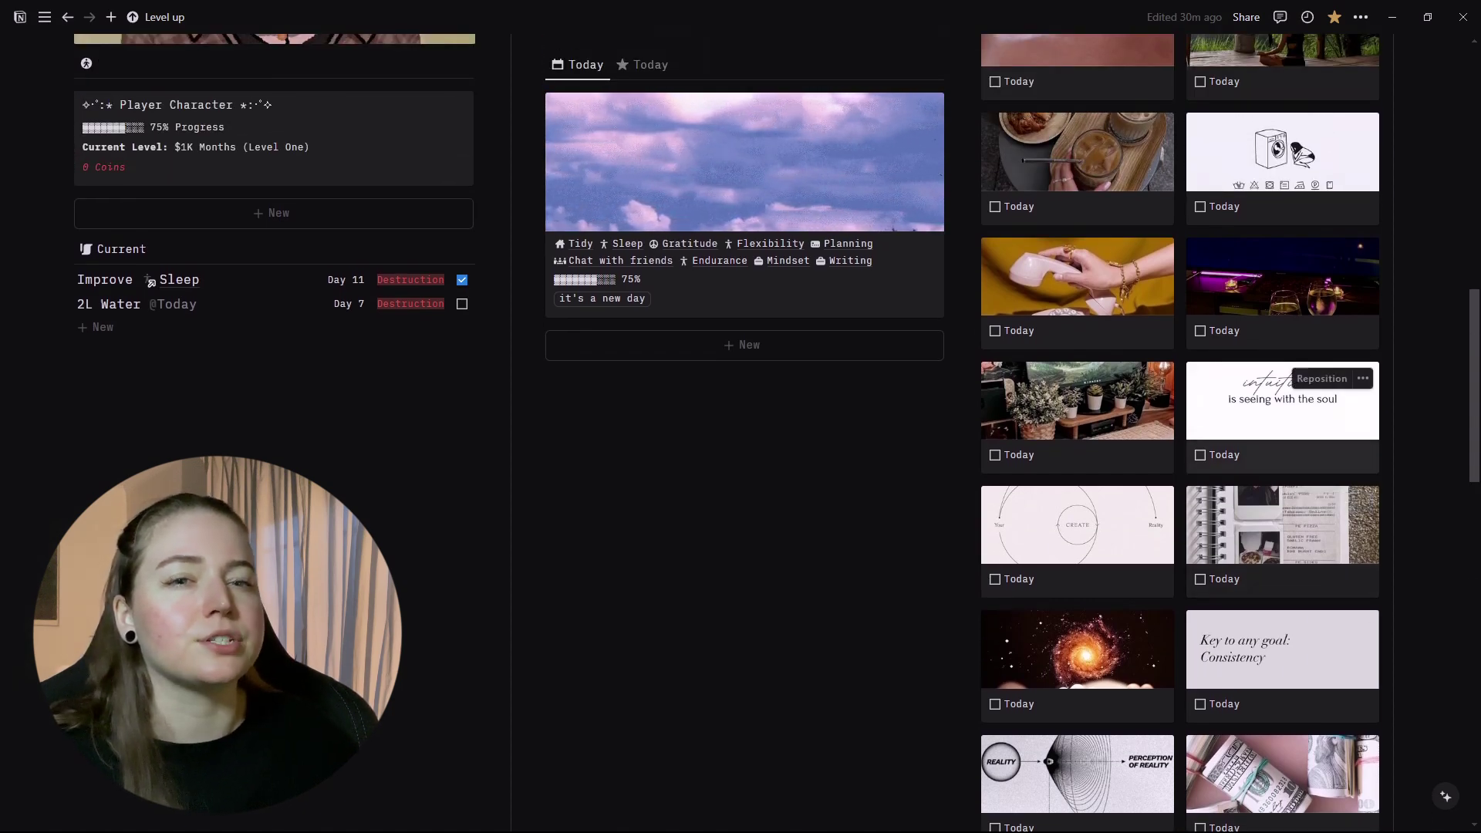
pyautogui.scroll(2, 1280, 401)
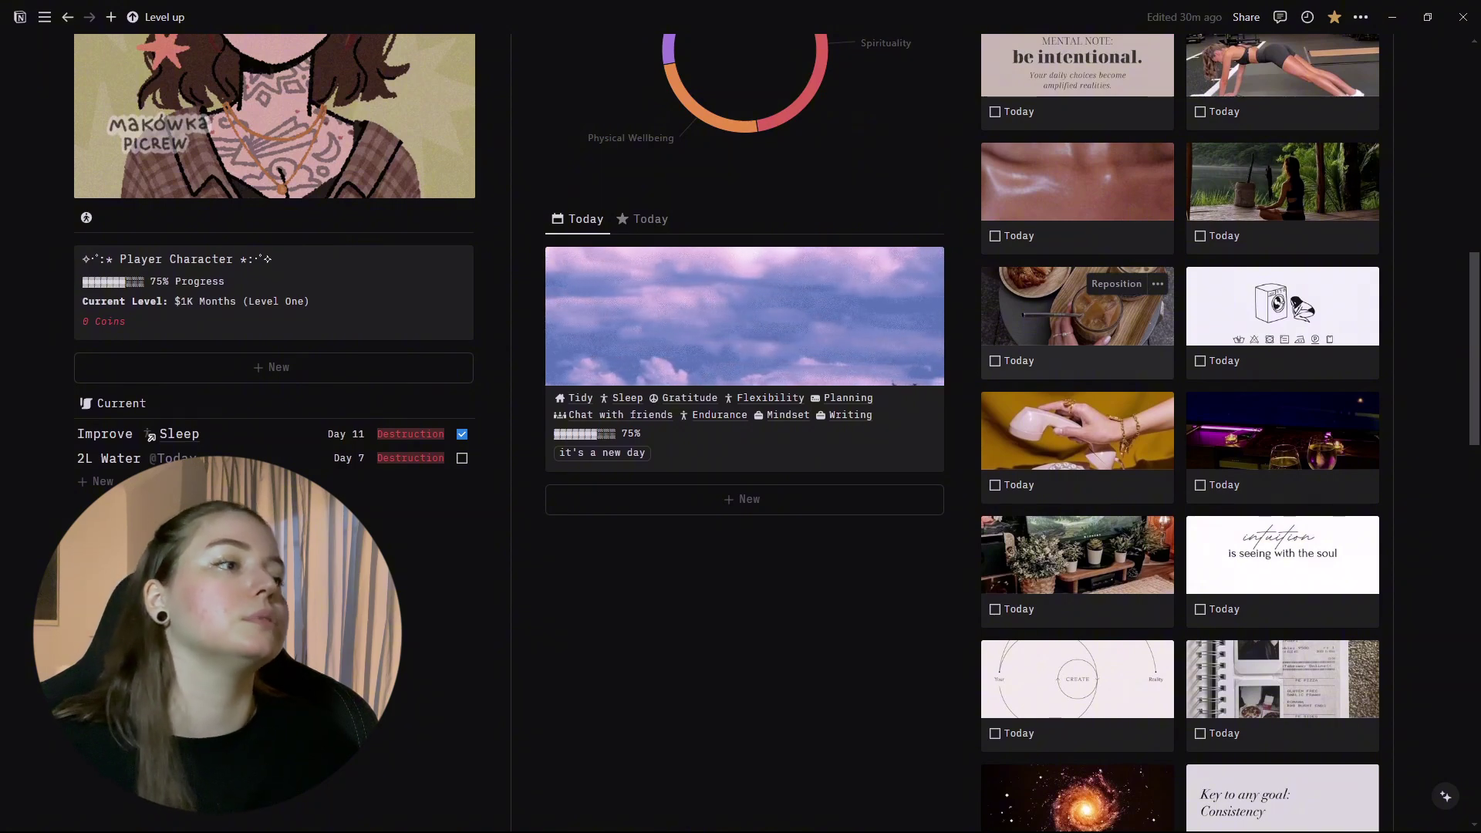
pyautogui.scroll(6, 1180, 416)
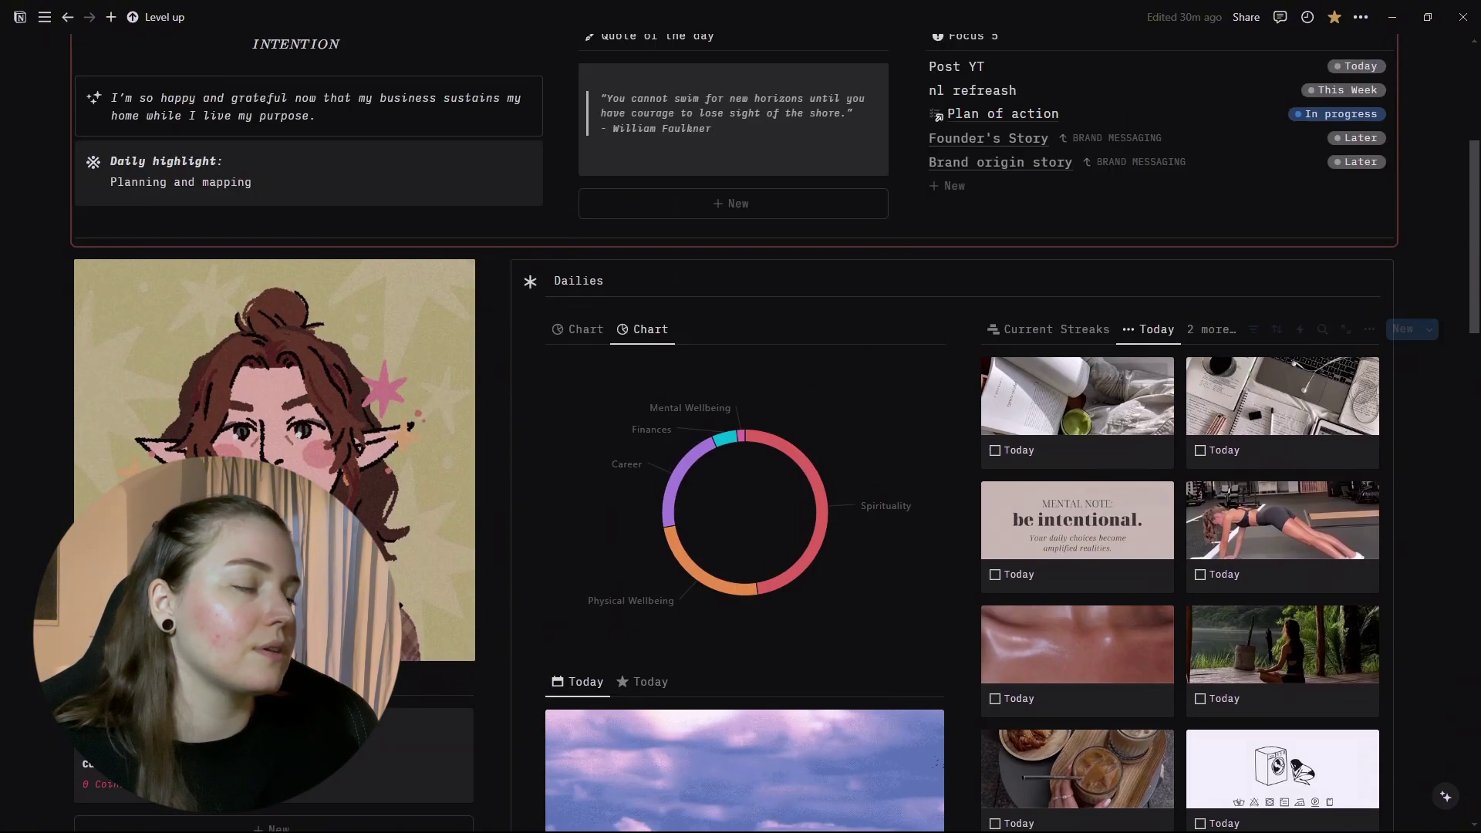
# Switch the stats to the starred Today gallery and look through its image cards
pyautogui.click(1211, 329)
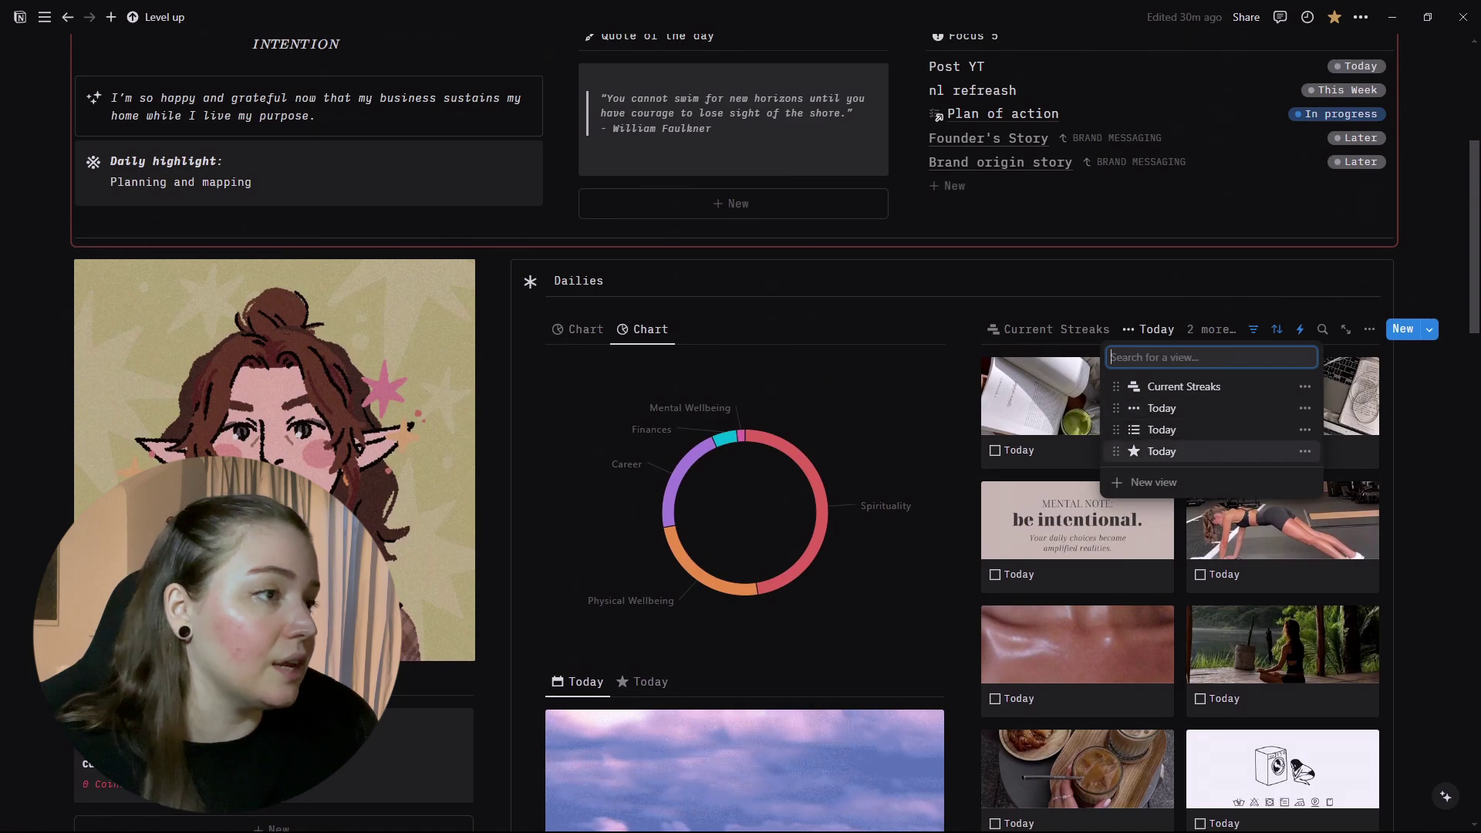
pyautogui.click(1161, 451)
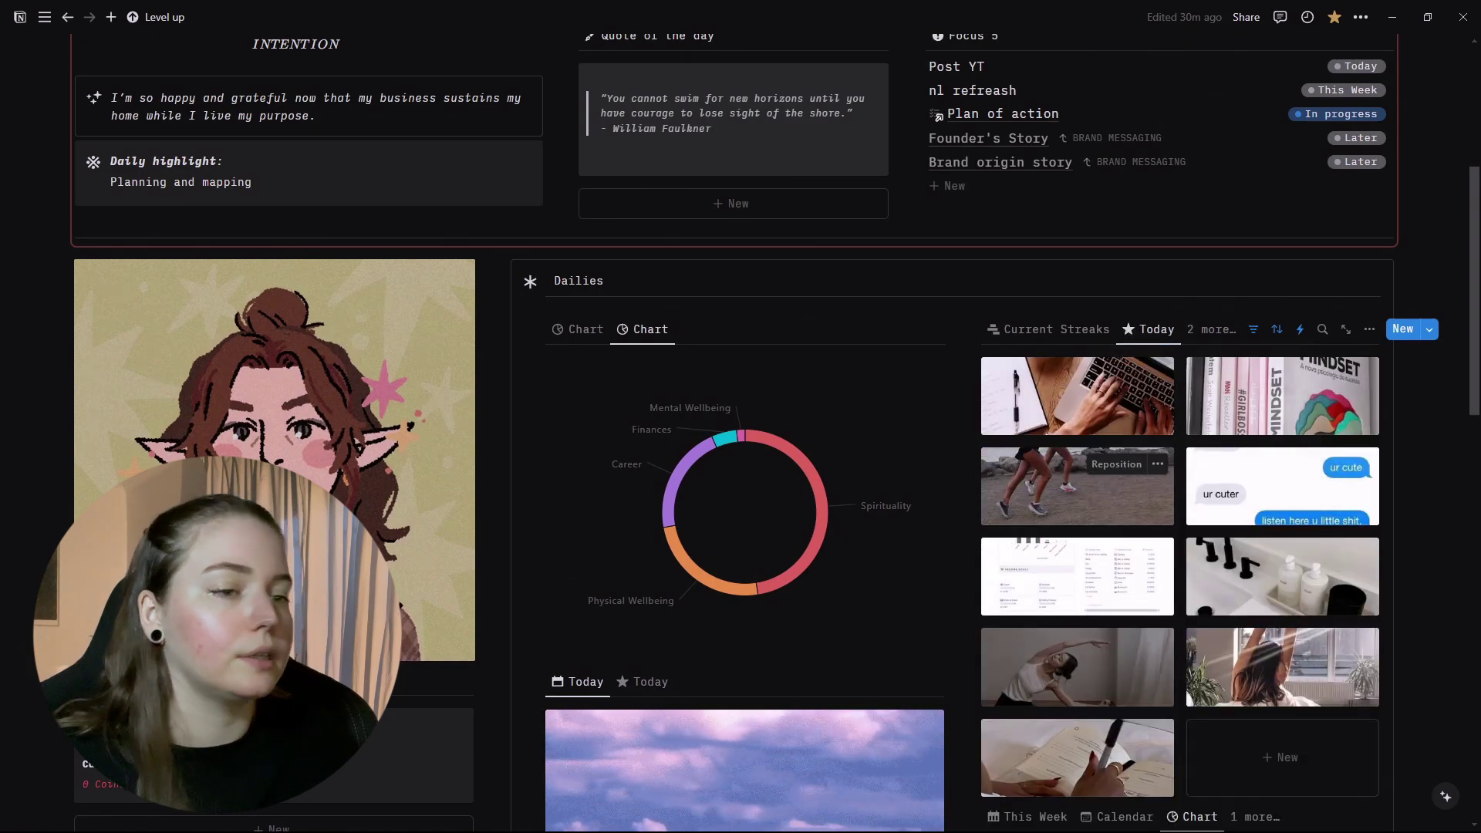
pyautogui.scroll(-4, 740, 416)
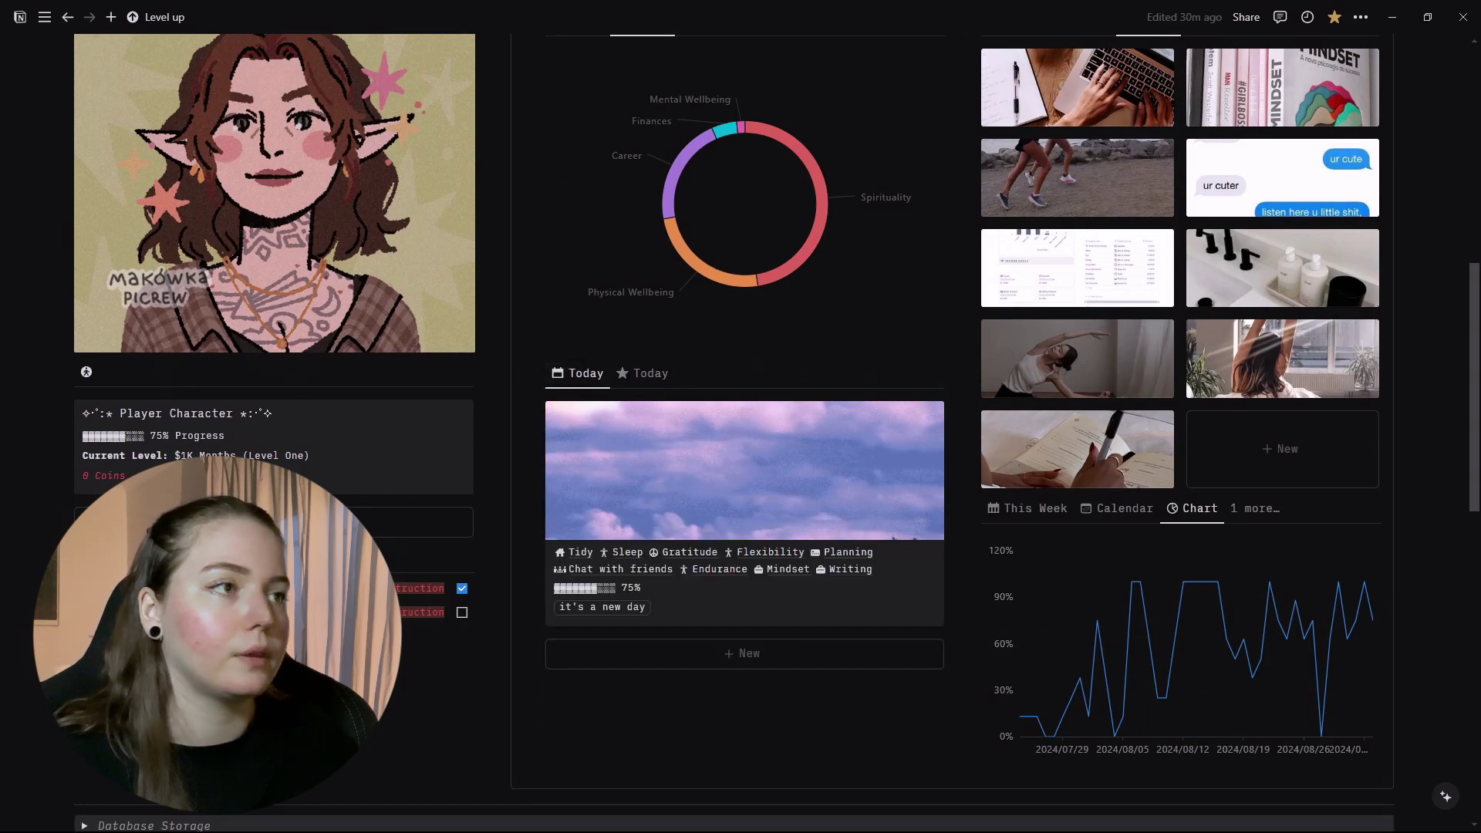
pyautogui.scroll(3, 1111, 401)
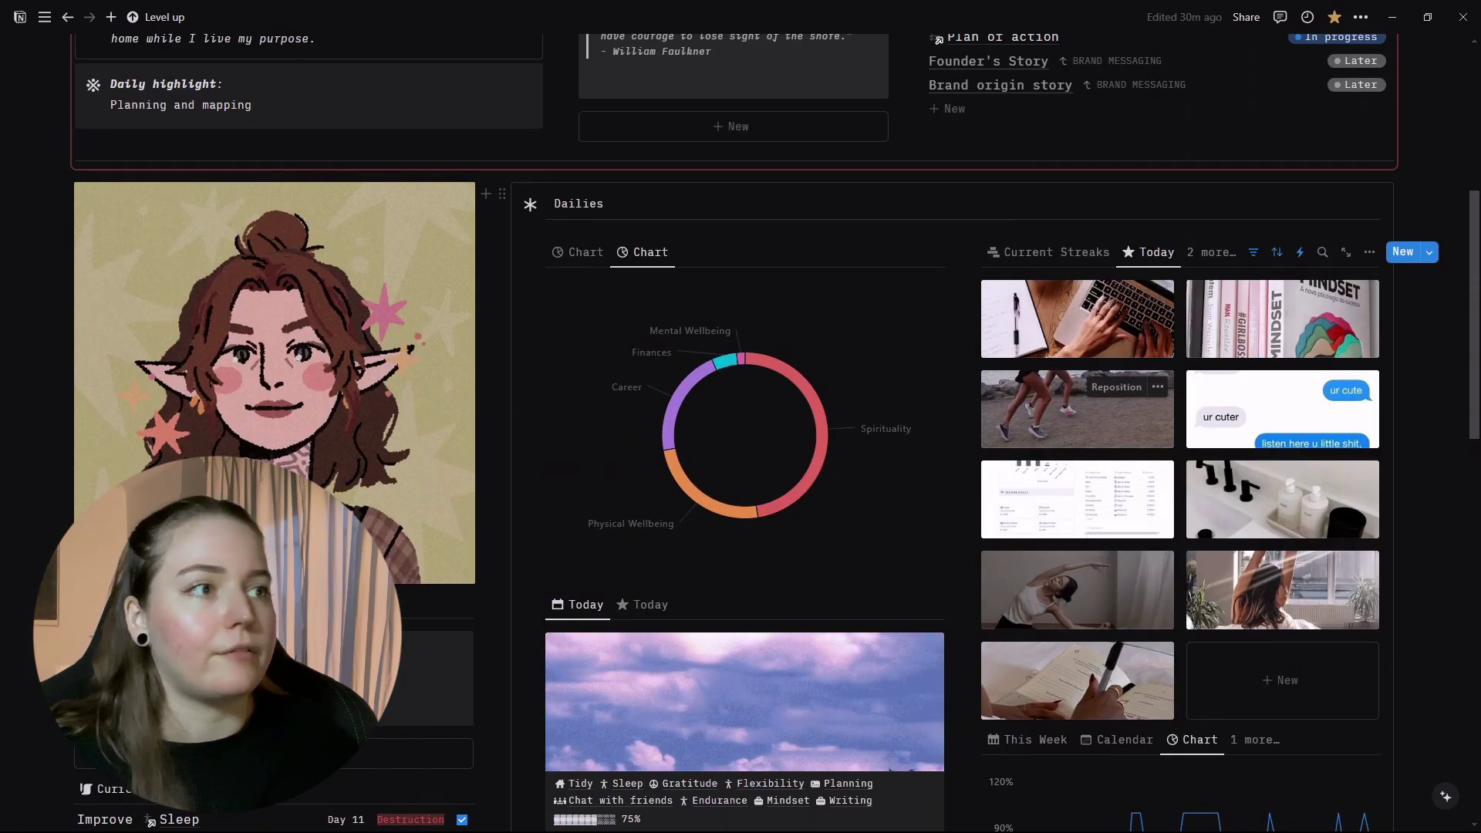
pyautogui.scroll(-1, 740, 432)
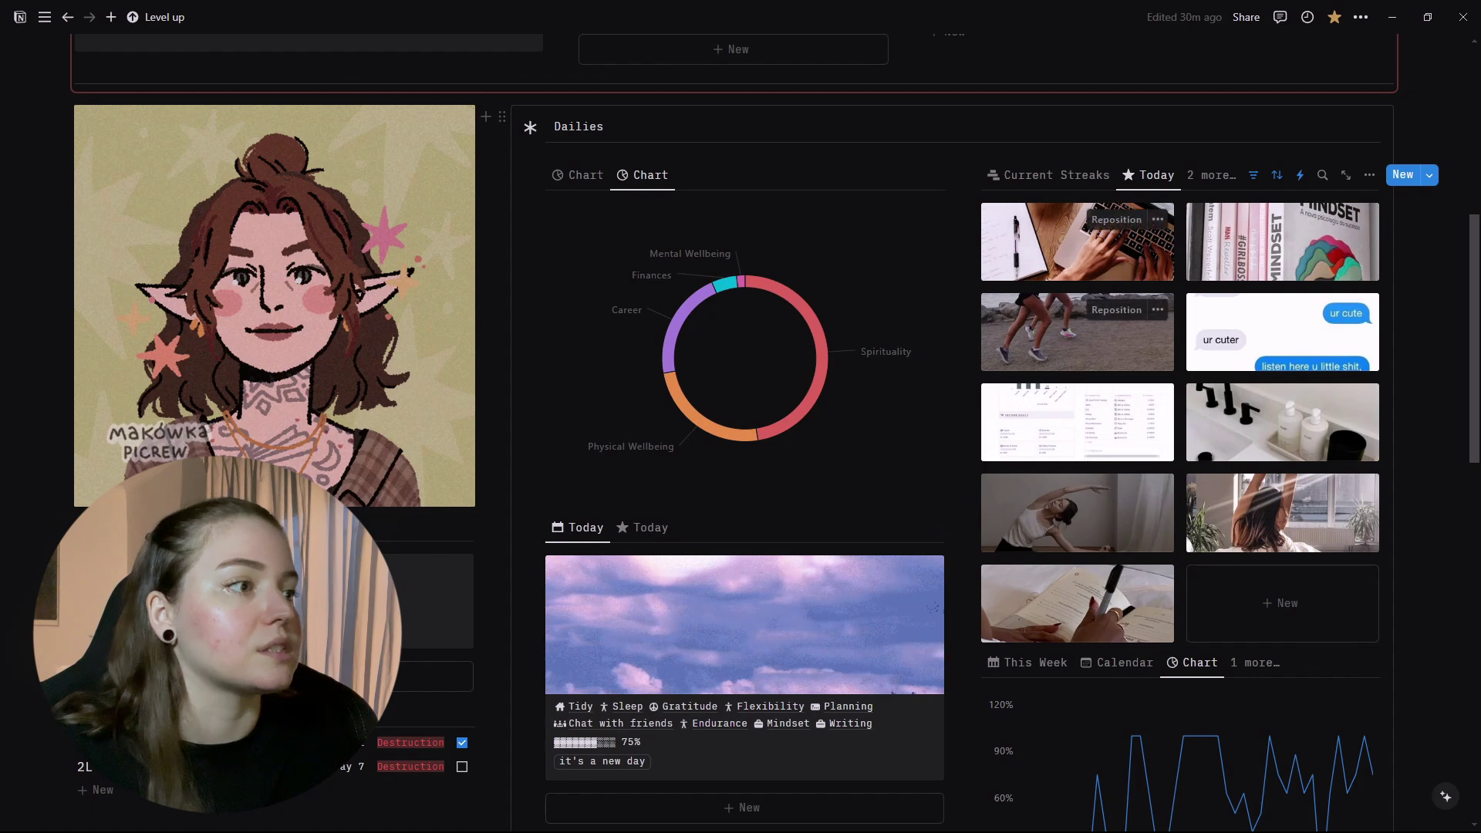
pyautogui.scroll(-2, 1282, 436)
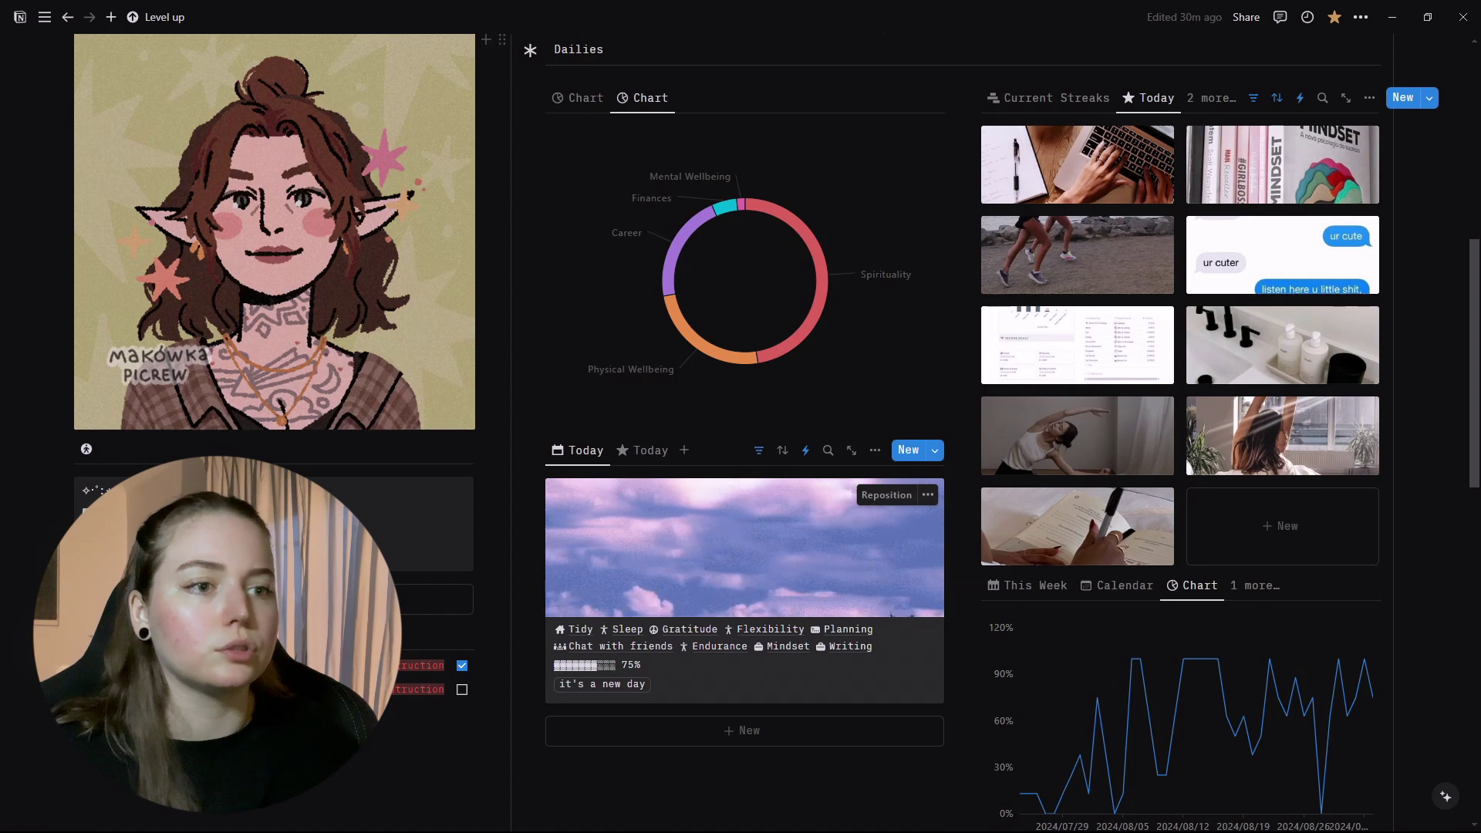
# Open today's entry from the sky-image card, review its properties and page image, and close it
pyautogui.click(745, 540)
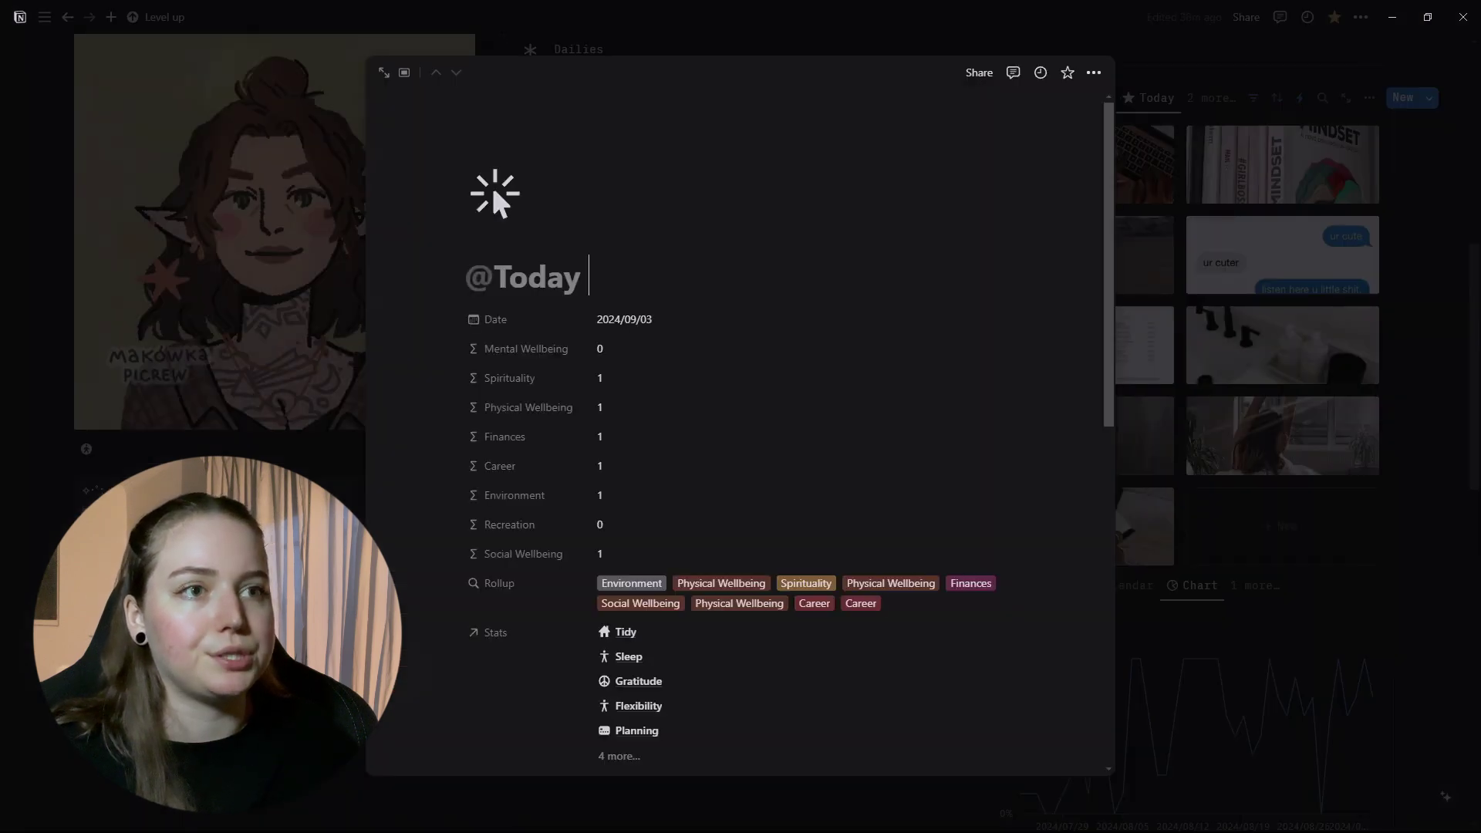
pyautogui.scroll(-10, 491, 183)
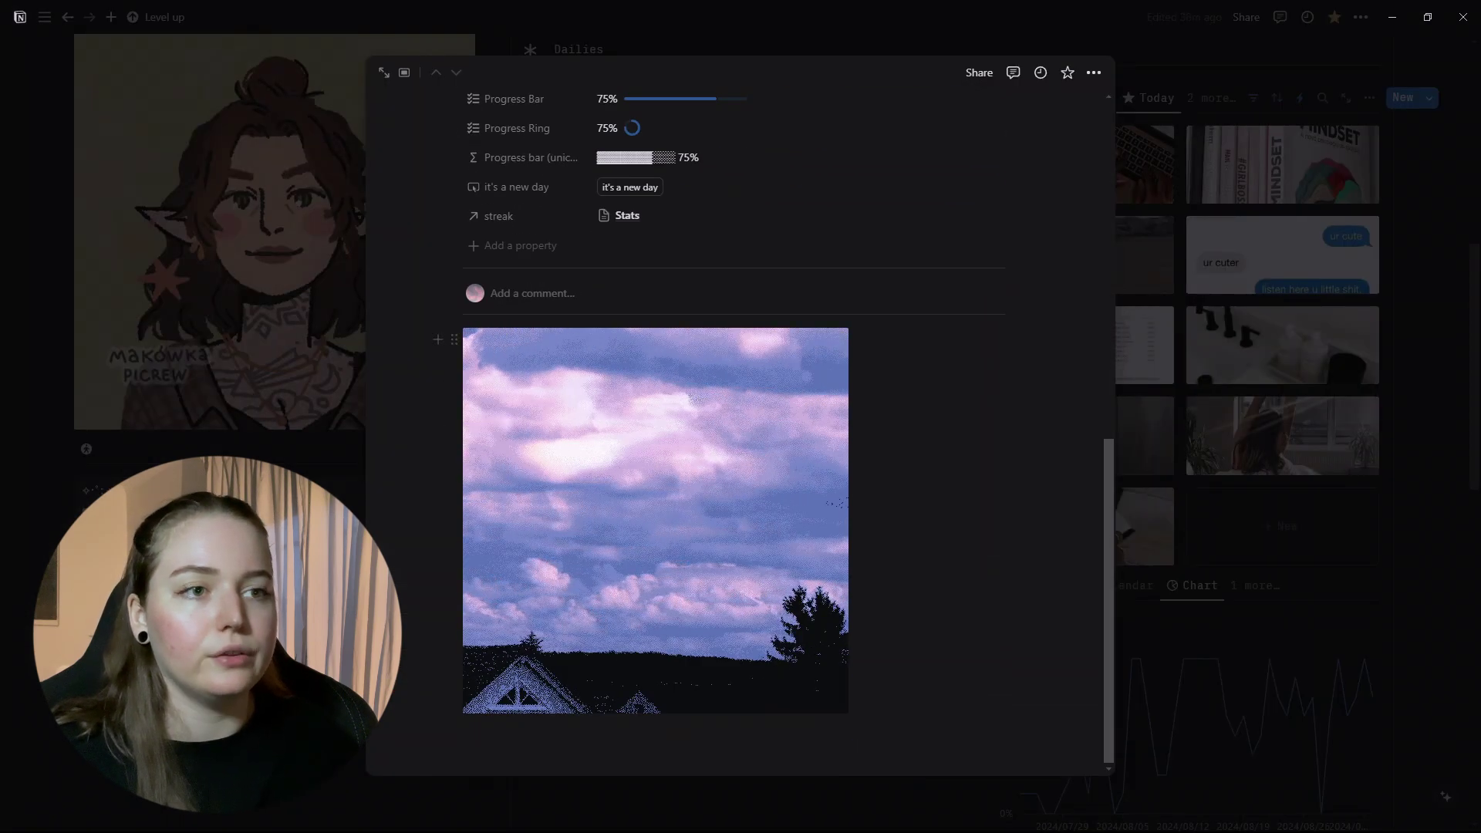
pyautogui.press('Escape')
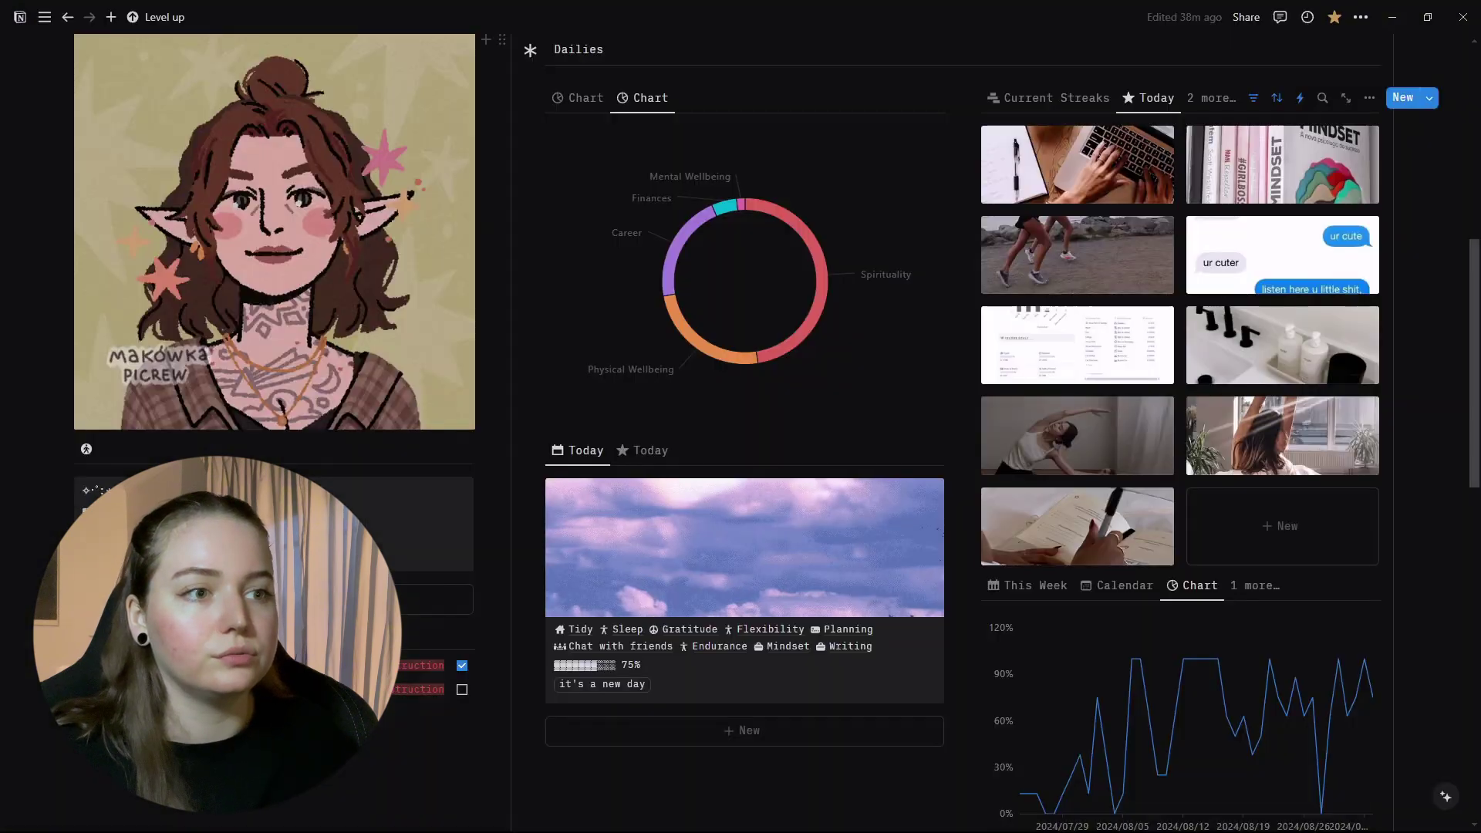
# Examine the daily completion line chart and switch that database to the This Week view
pyautogui.scroll(-3, 740, 416)
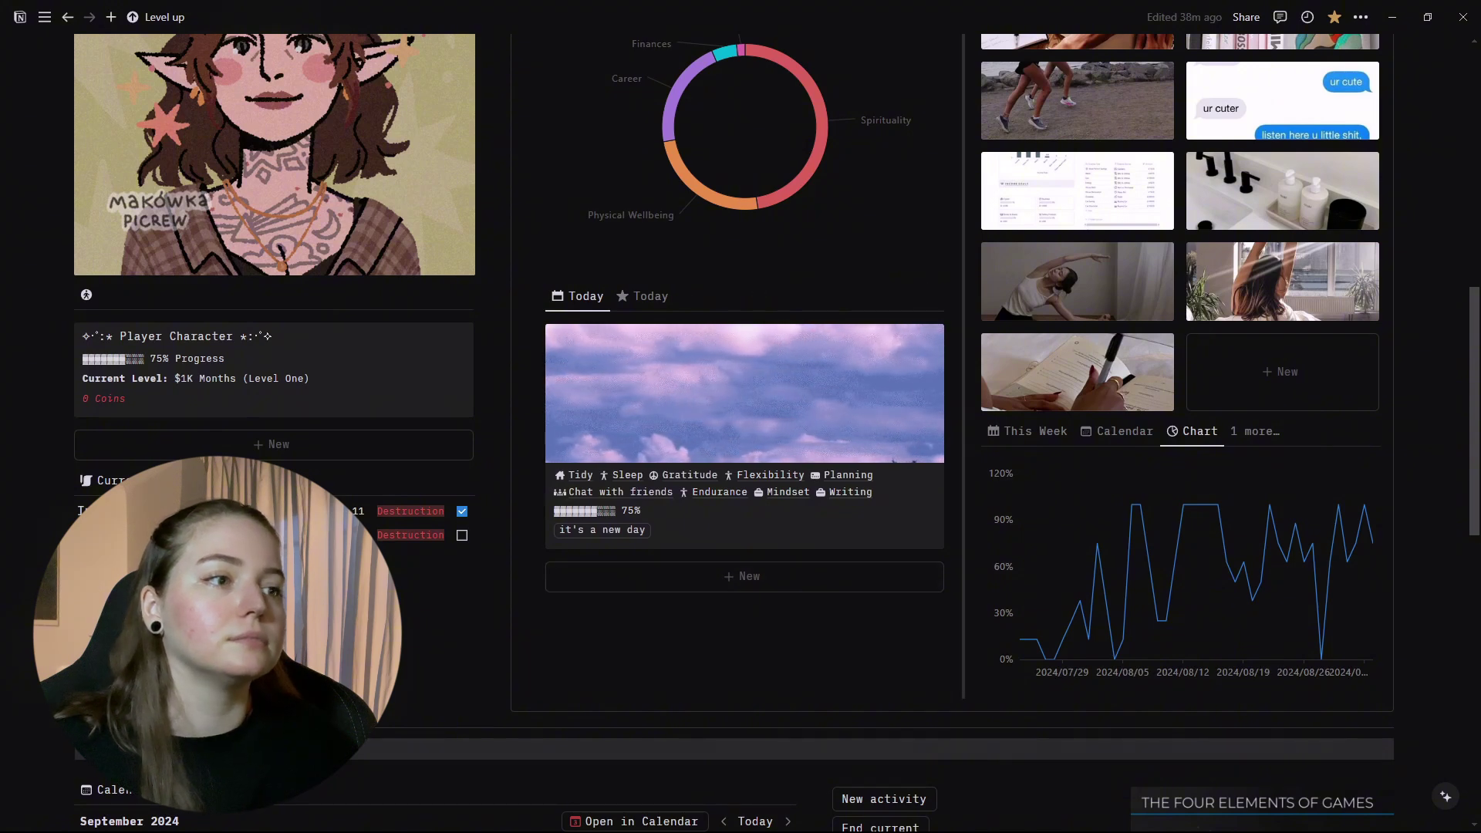
pyautogui.moveTo(1096, 543)
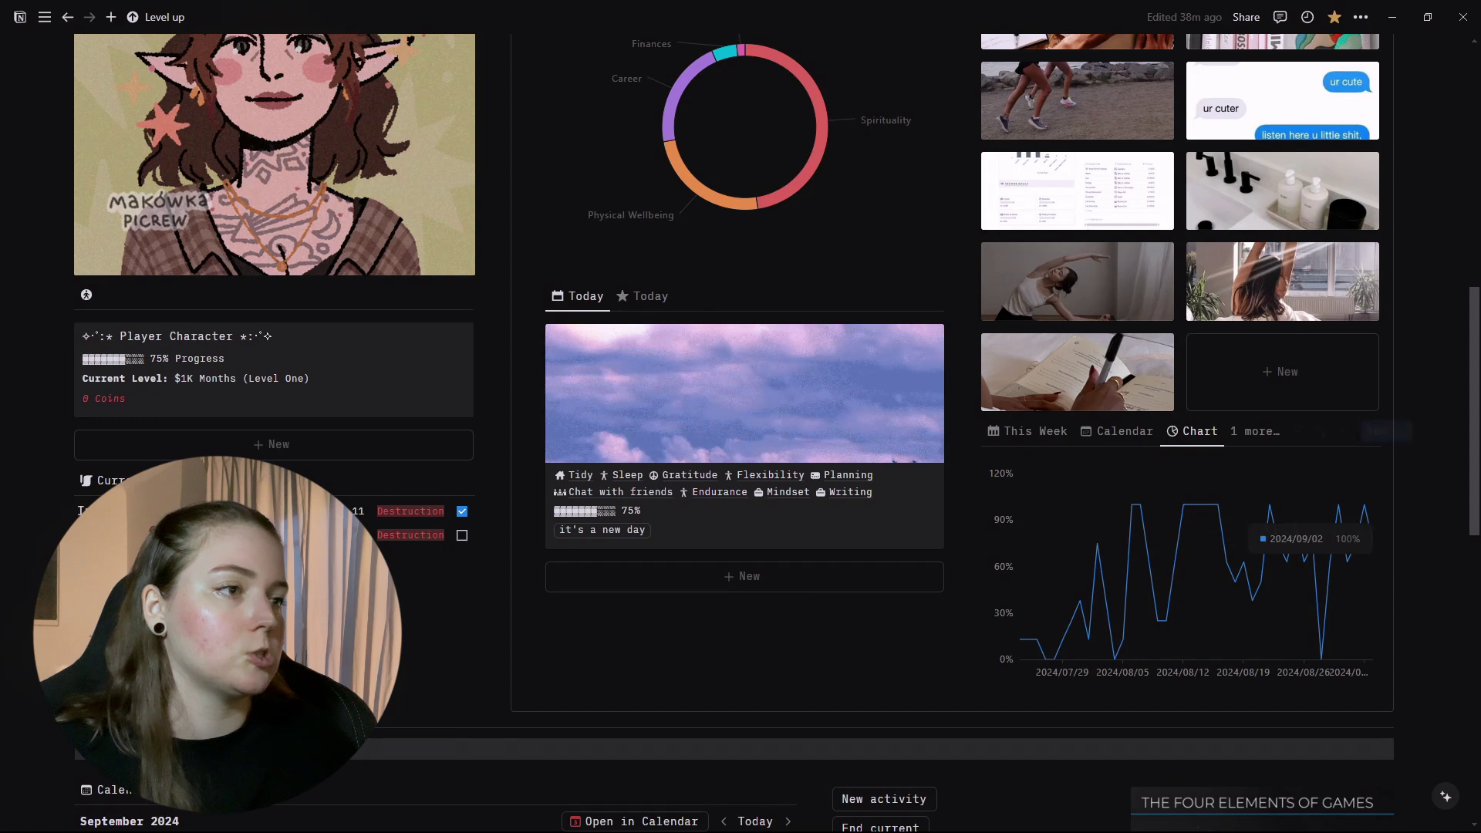
pyautogui.scroll(1, 741, 432)
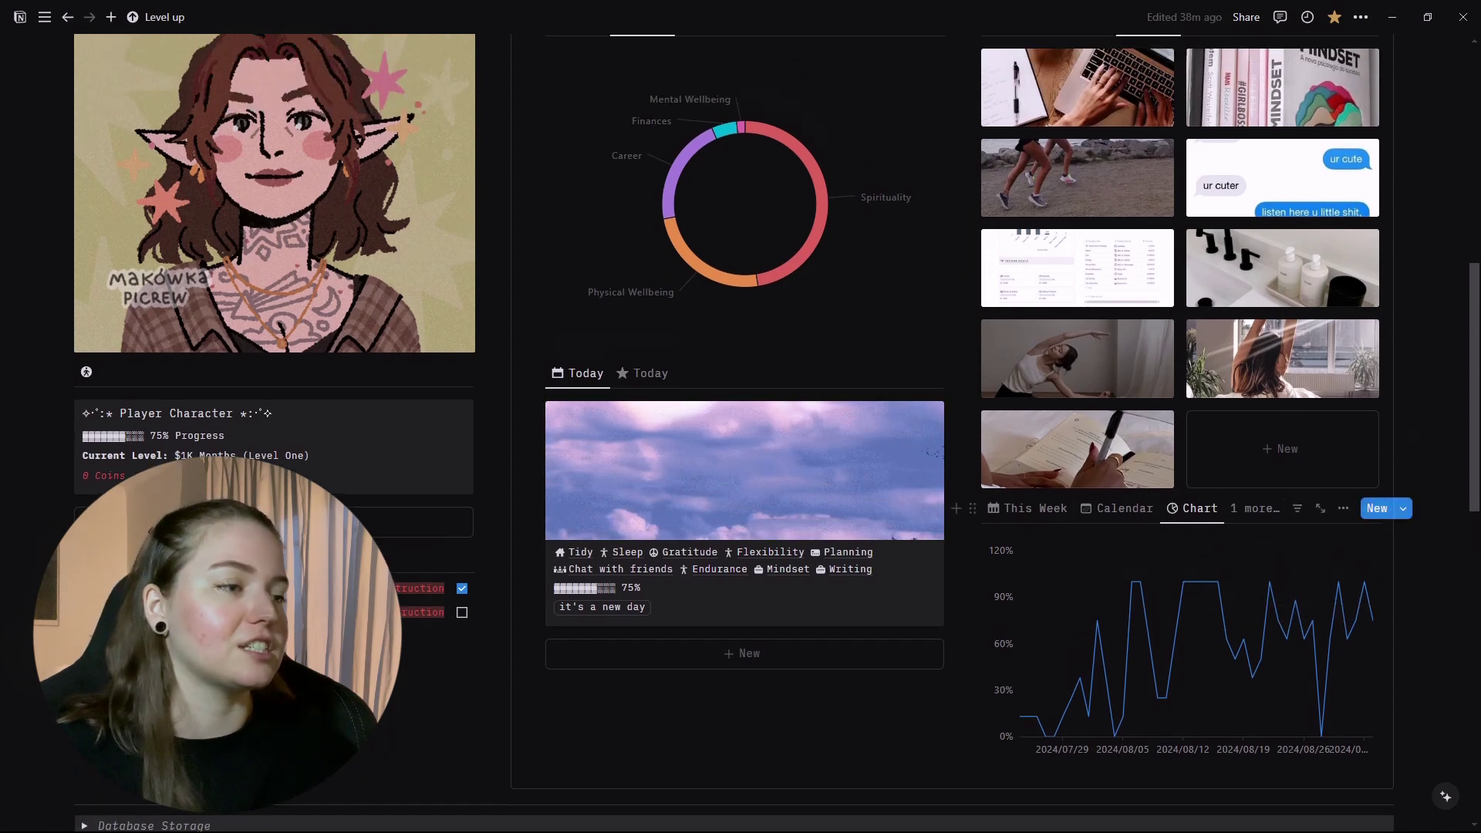
pyautogui.click(1027, 509)
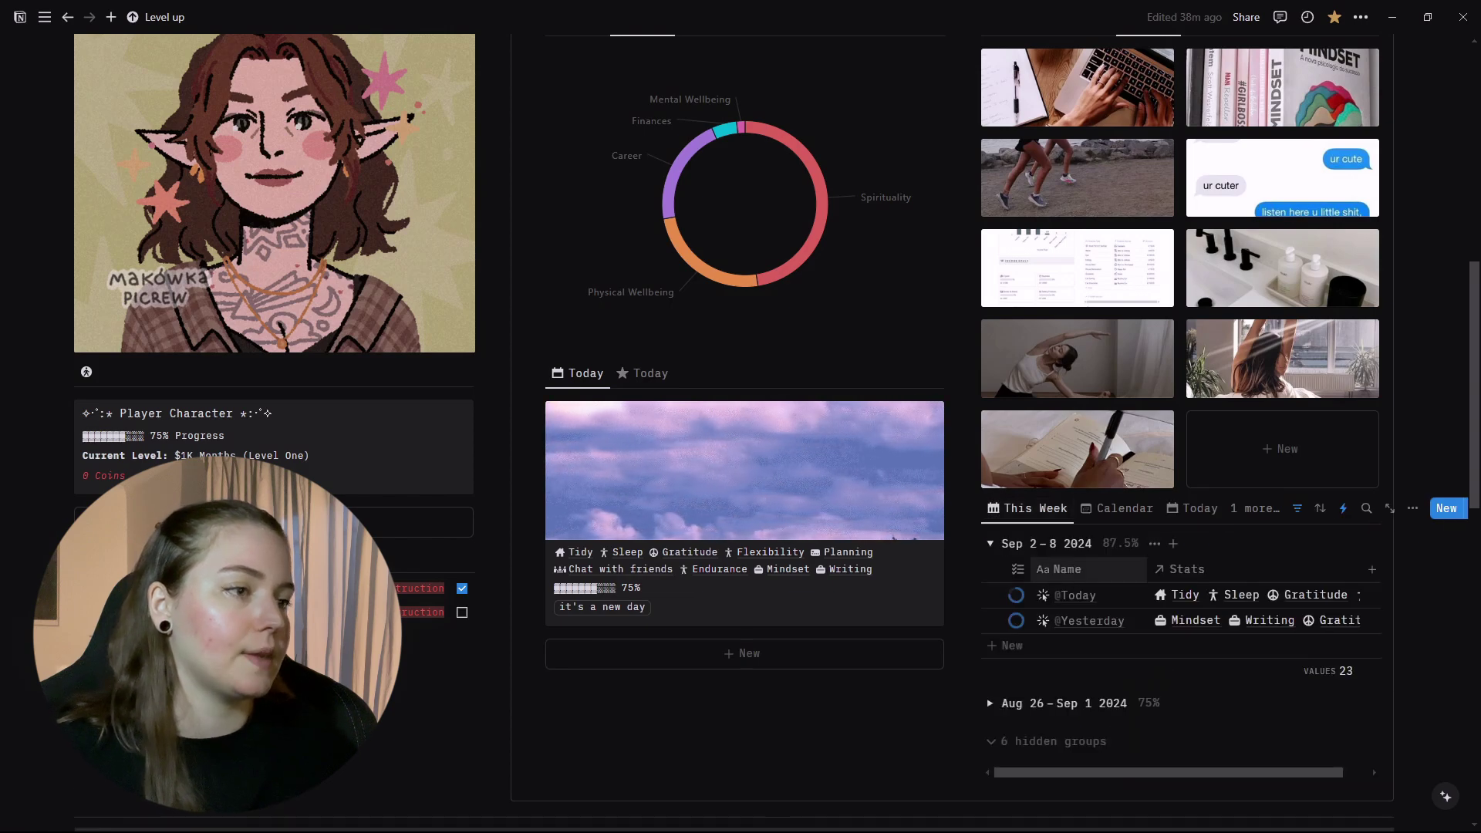
# Set the stats back to the Current Streaks view and collapse the Sep 2–8 2024 group in the weekly view
pyautogui.scroll(4, 1080, 386)
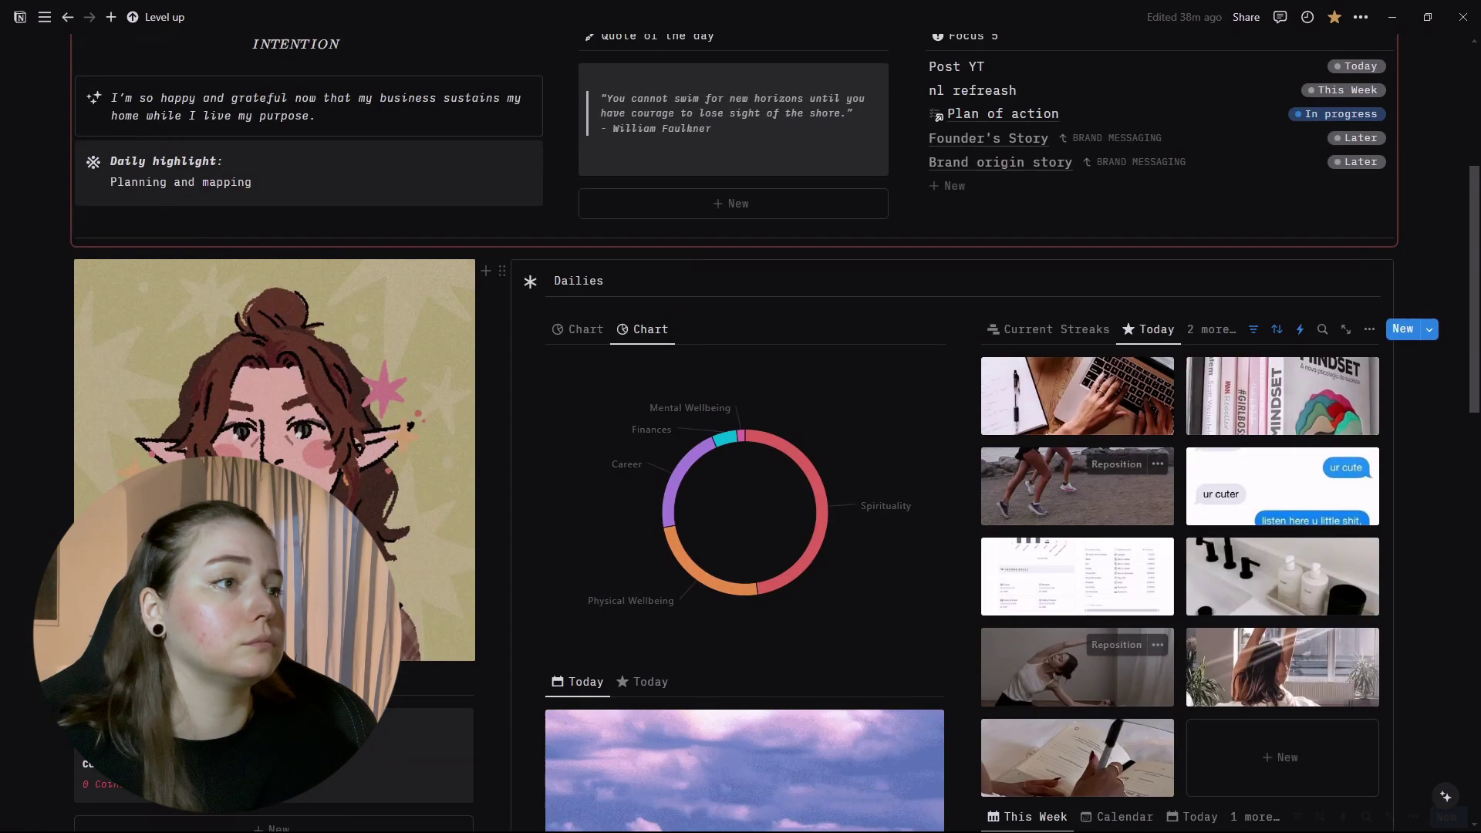
pyautogui.click(1057, 327)
pyautogui.scroll(-1, 1080, 386)
pyautogui.scroll(-2, 744, 540)
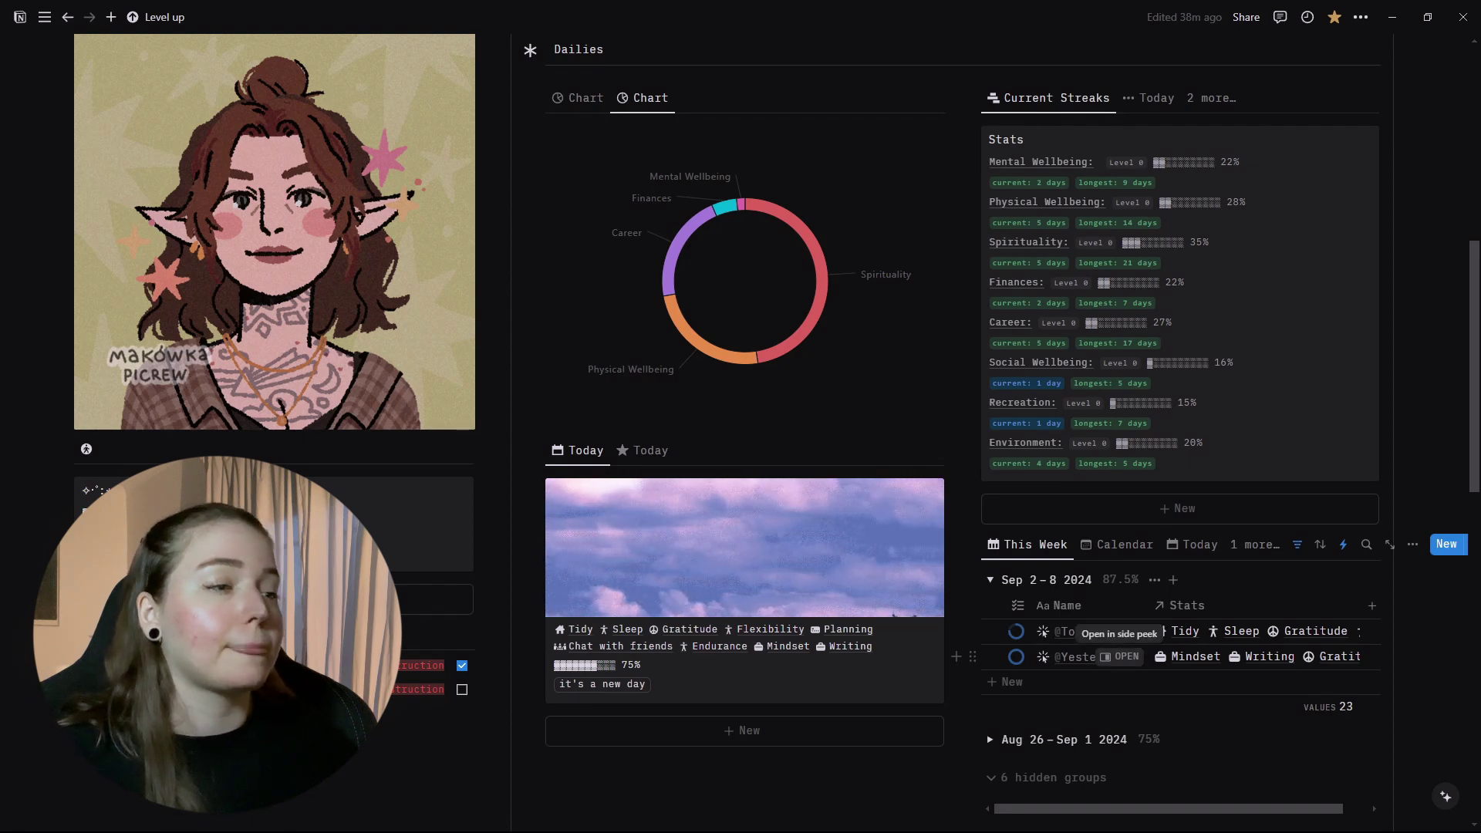
pyautogui.click(989, 580)
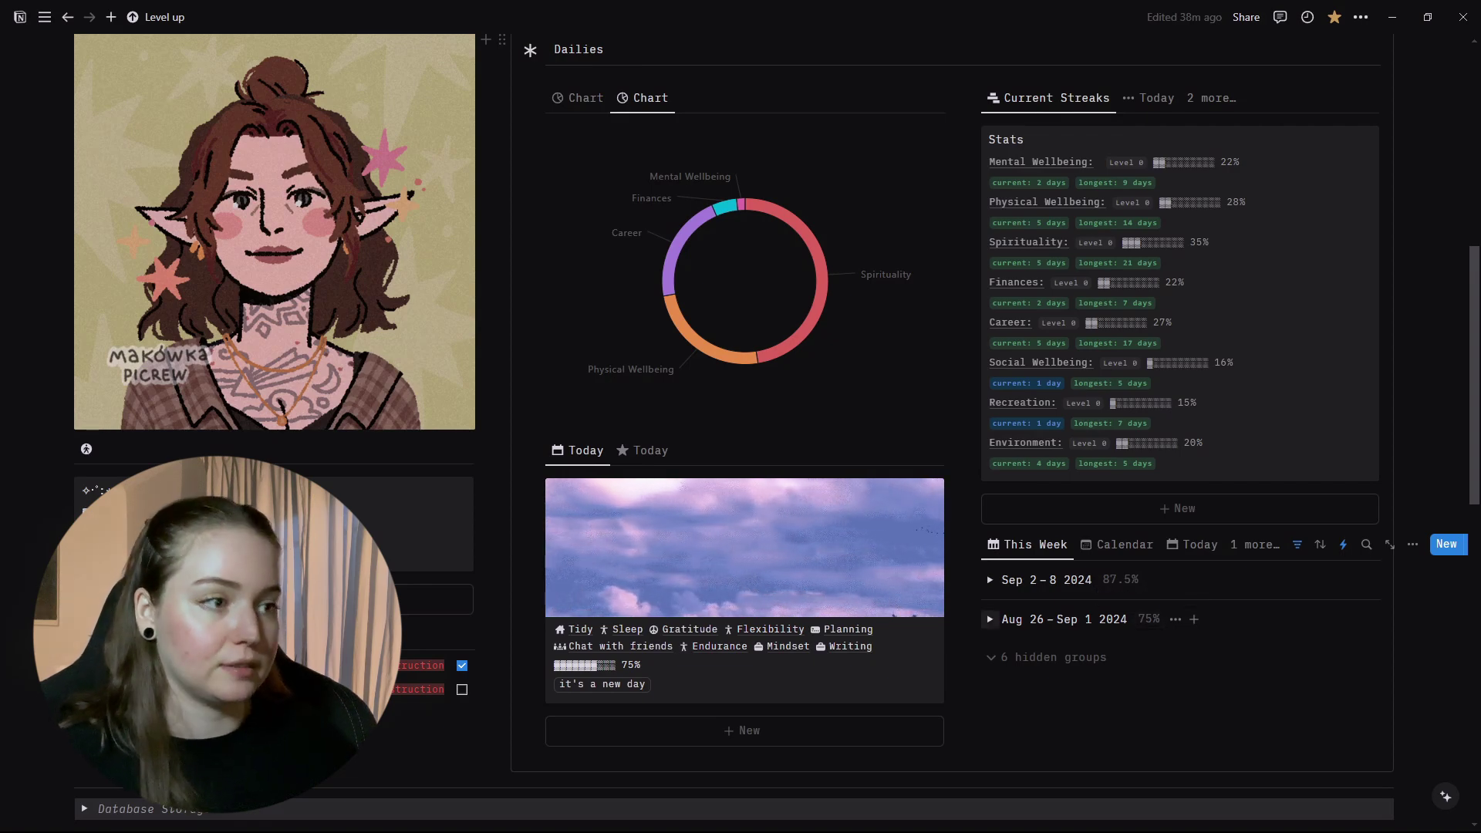
# Look at the Calendar and Today views of the daily tracker and return it to the Chart view
pyautogui.scroll(-3, 1117, 313)
pyautogui.click(1117, 313)
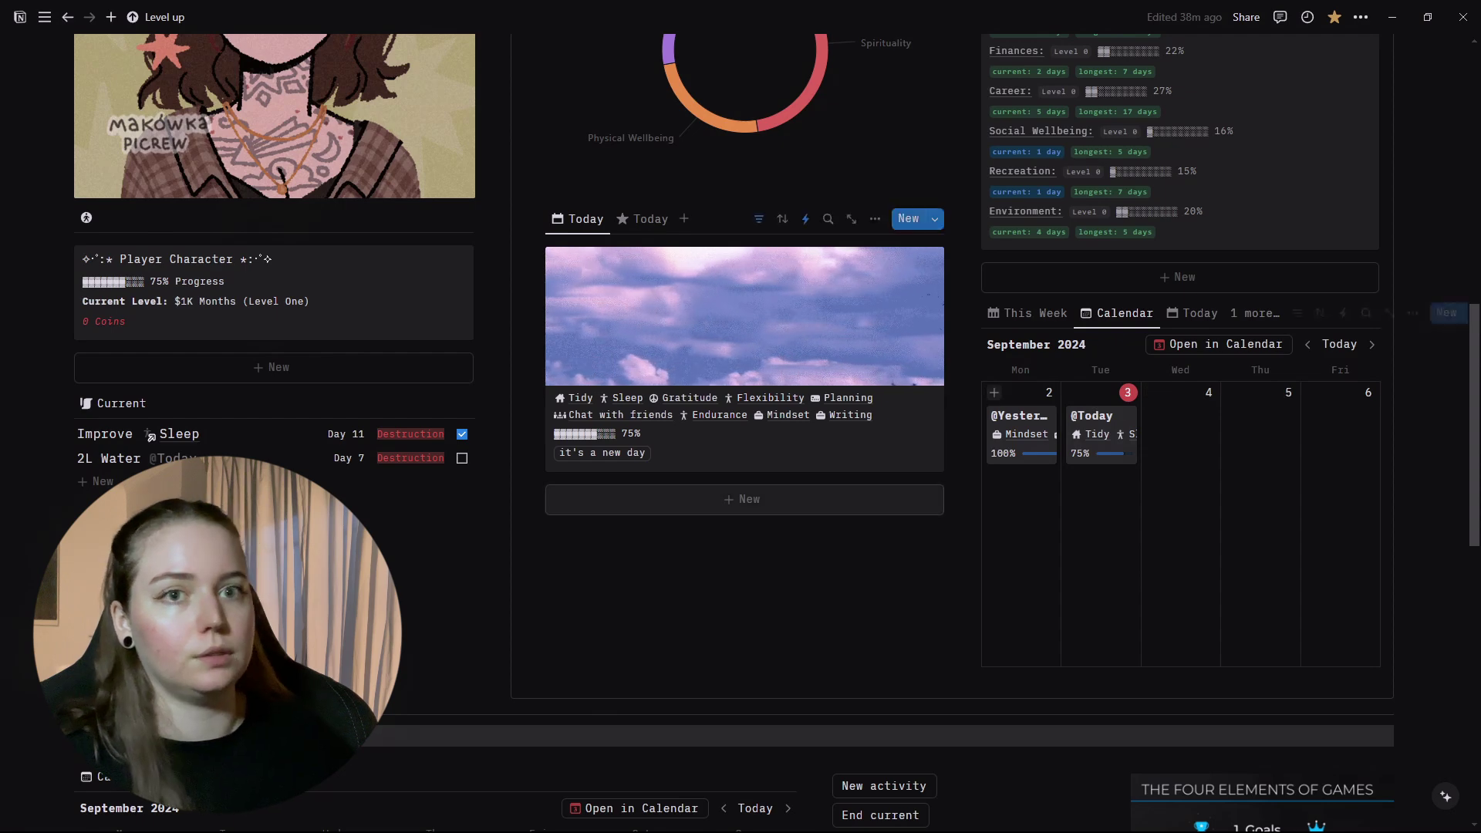
pyautogui.click(1194, 314)
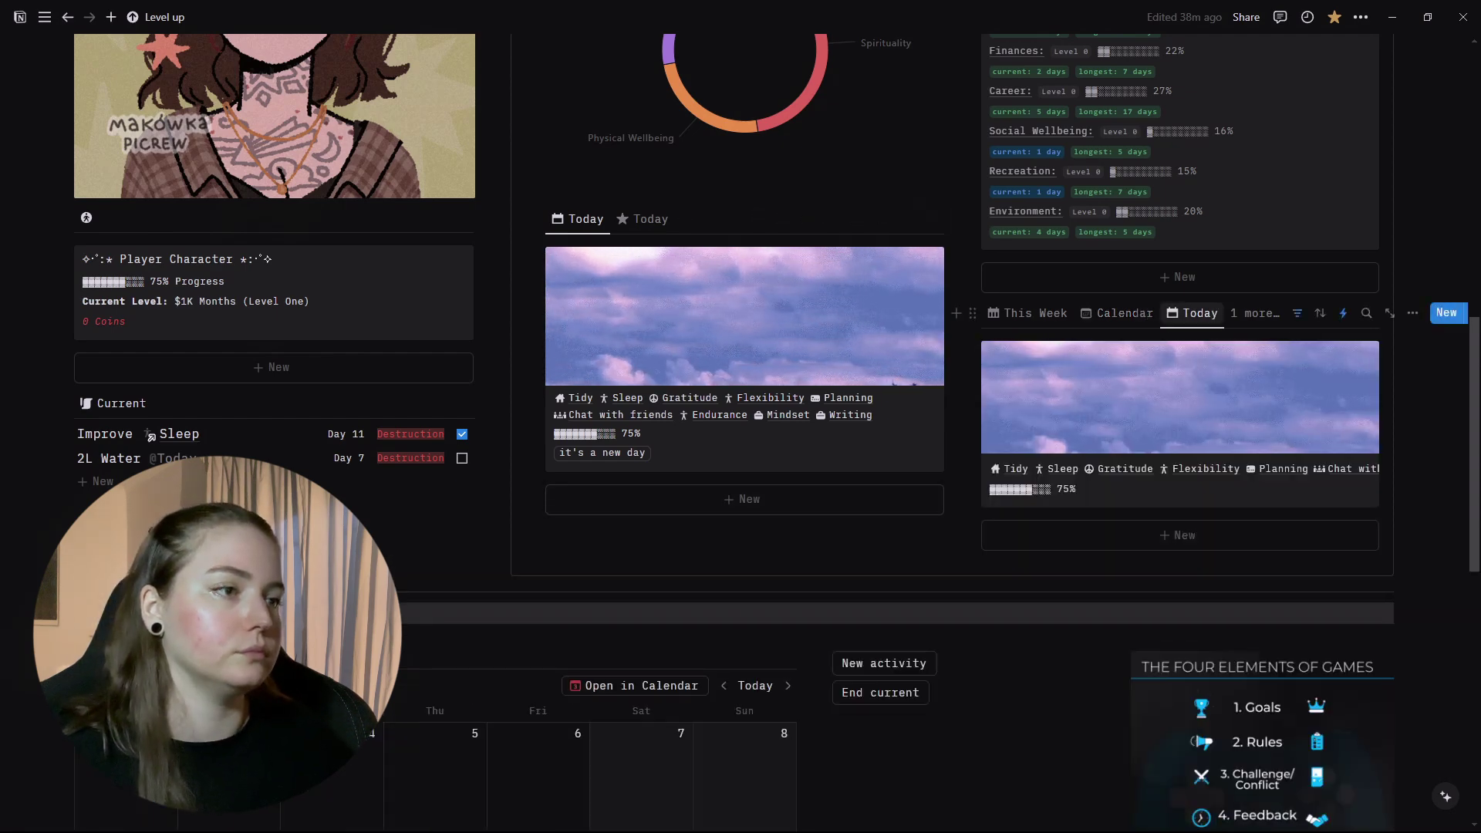
pyautogui.click(1255, 313)
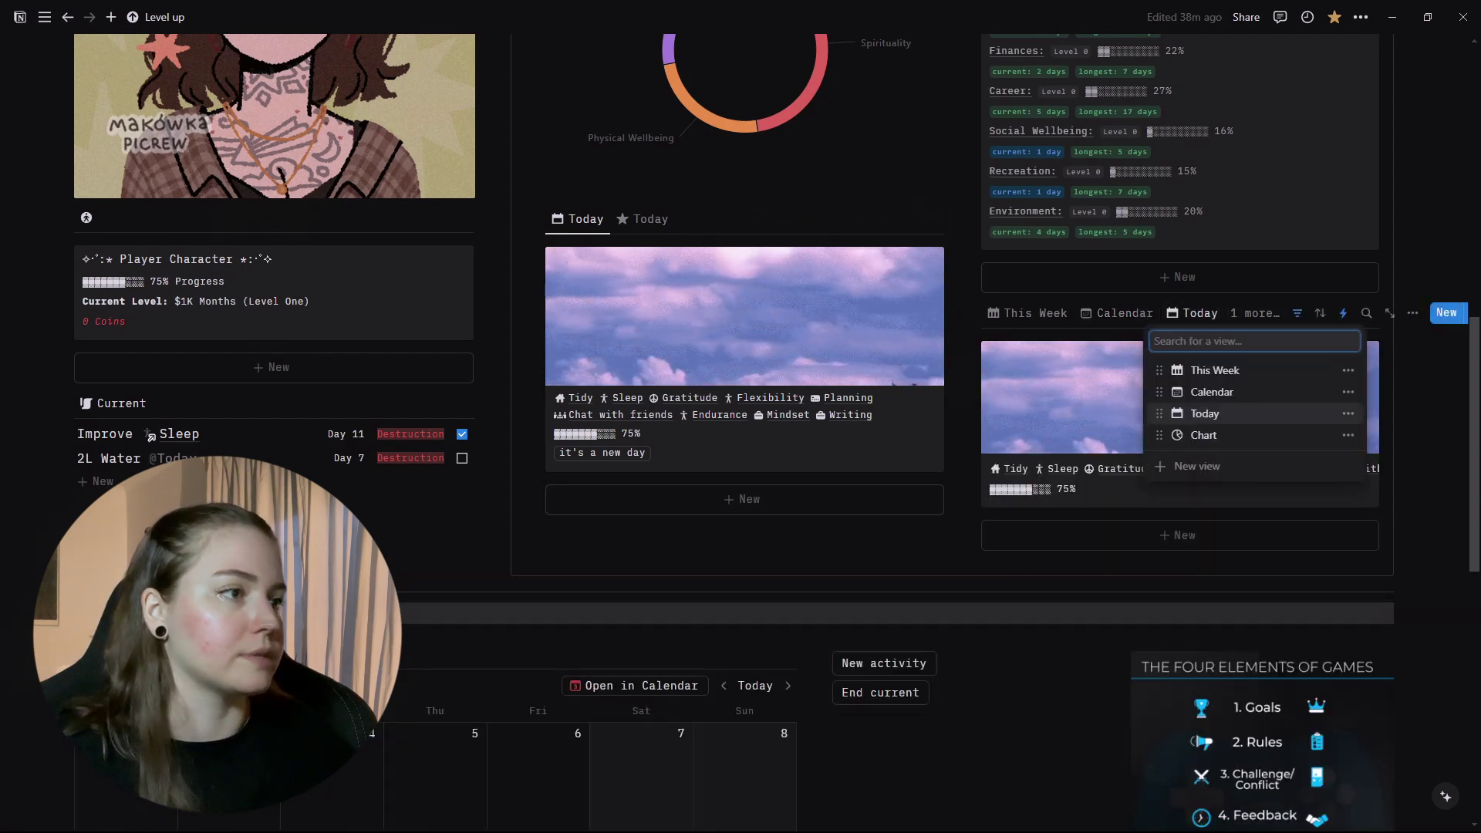
pyautogui.click(1204, 435)
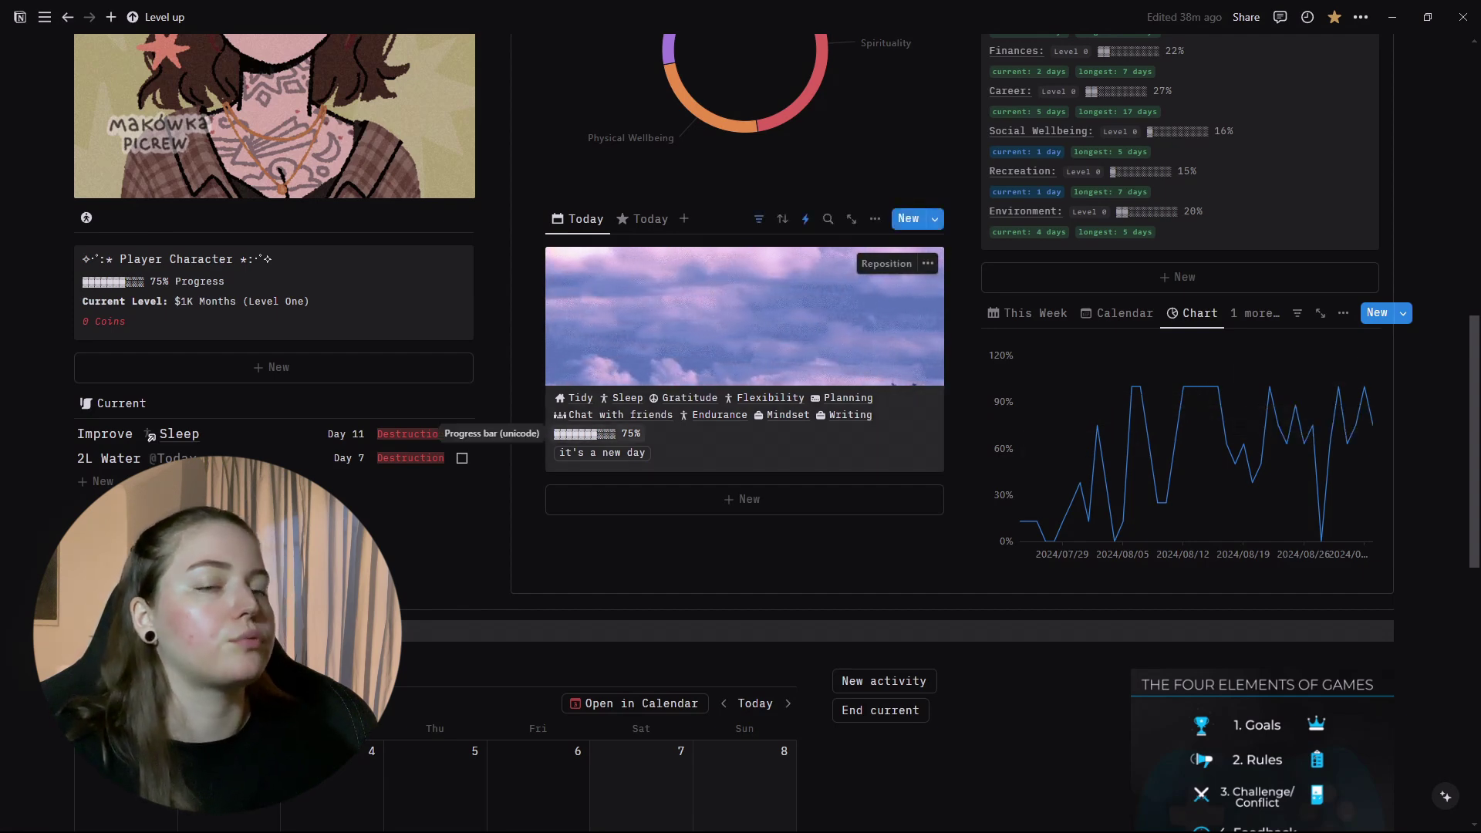
pyautogui.click(462, 434)
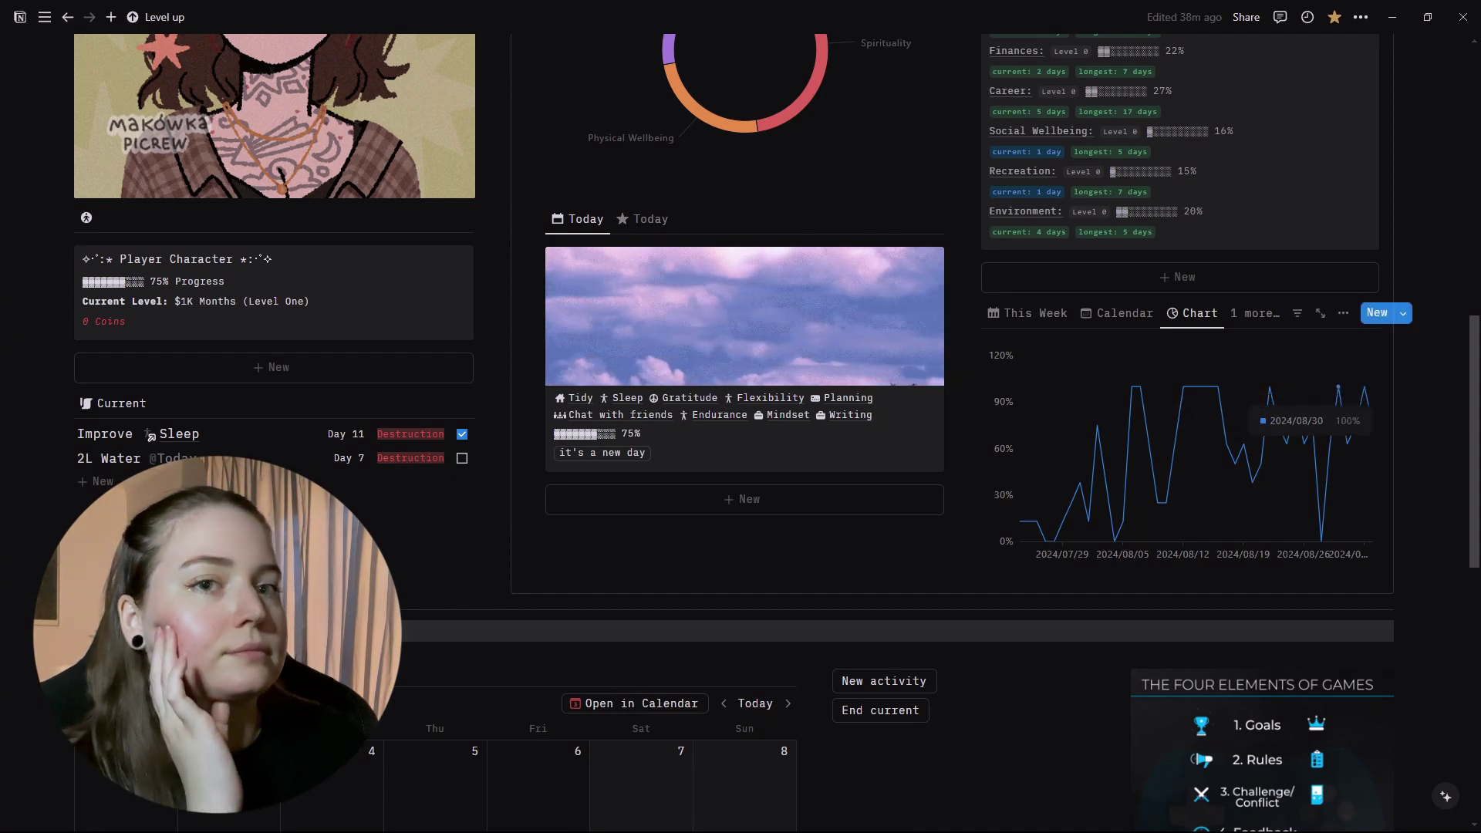
# Examine the Current Streaks stats and the wellbeing areas' shares in the Dailies donut chart
pyautogui.scroll(3, 744, 347)
pyautogui.scroll(1, 745, 463)
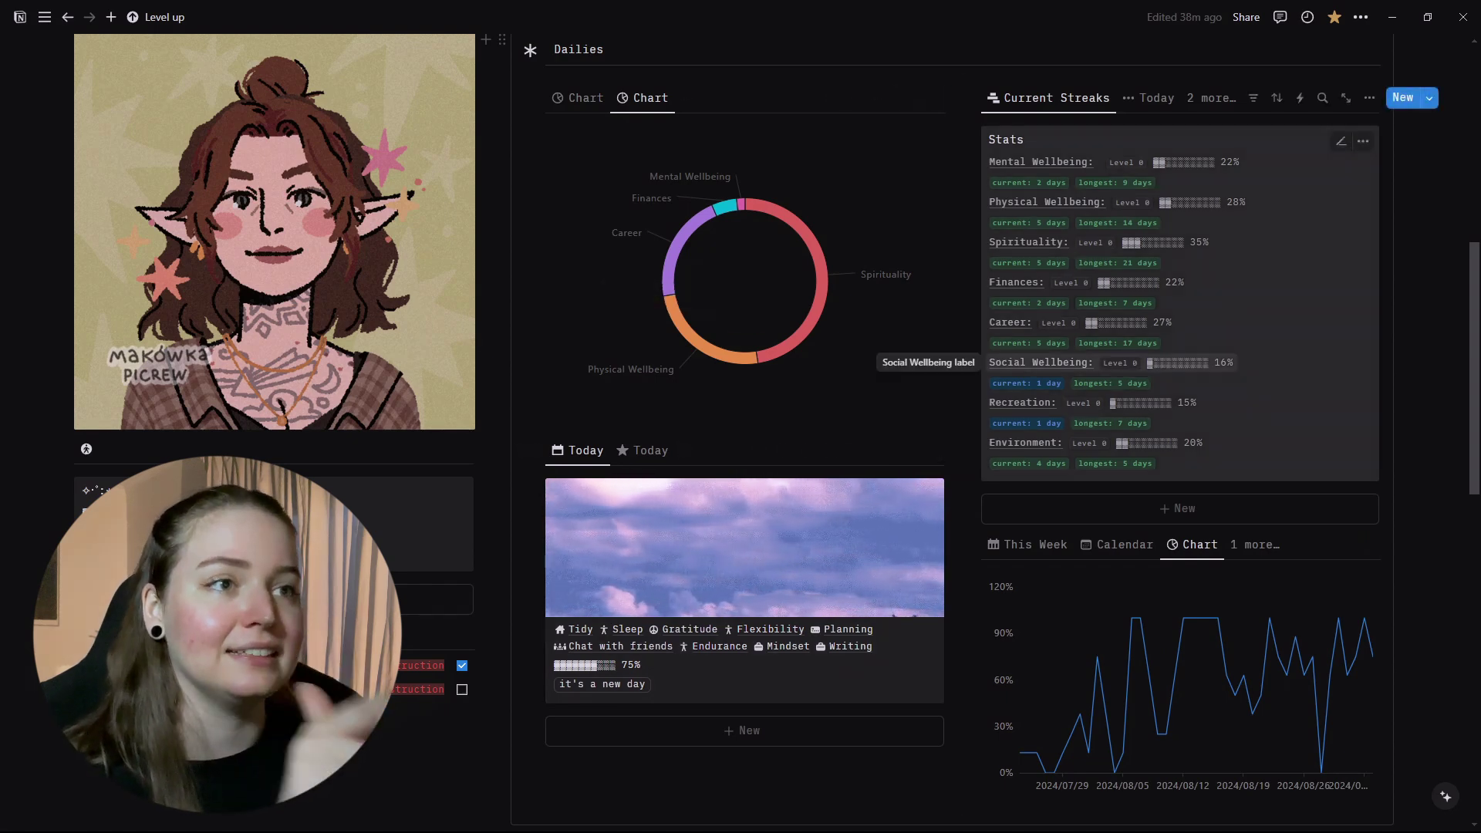
pyautogui.scroll(2, 864, 355)
pyautogui.moveTo(822, 455)
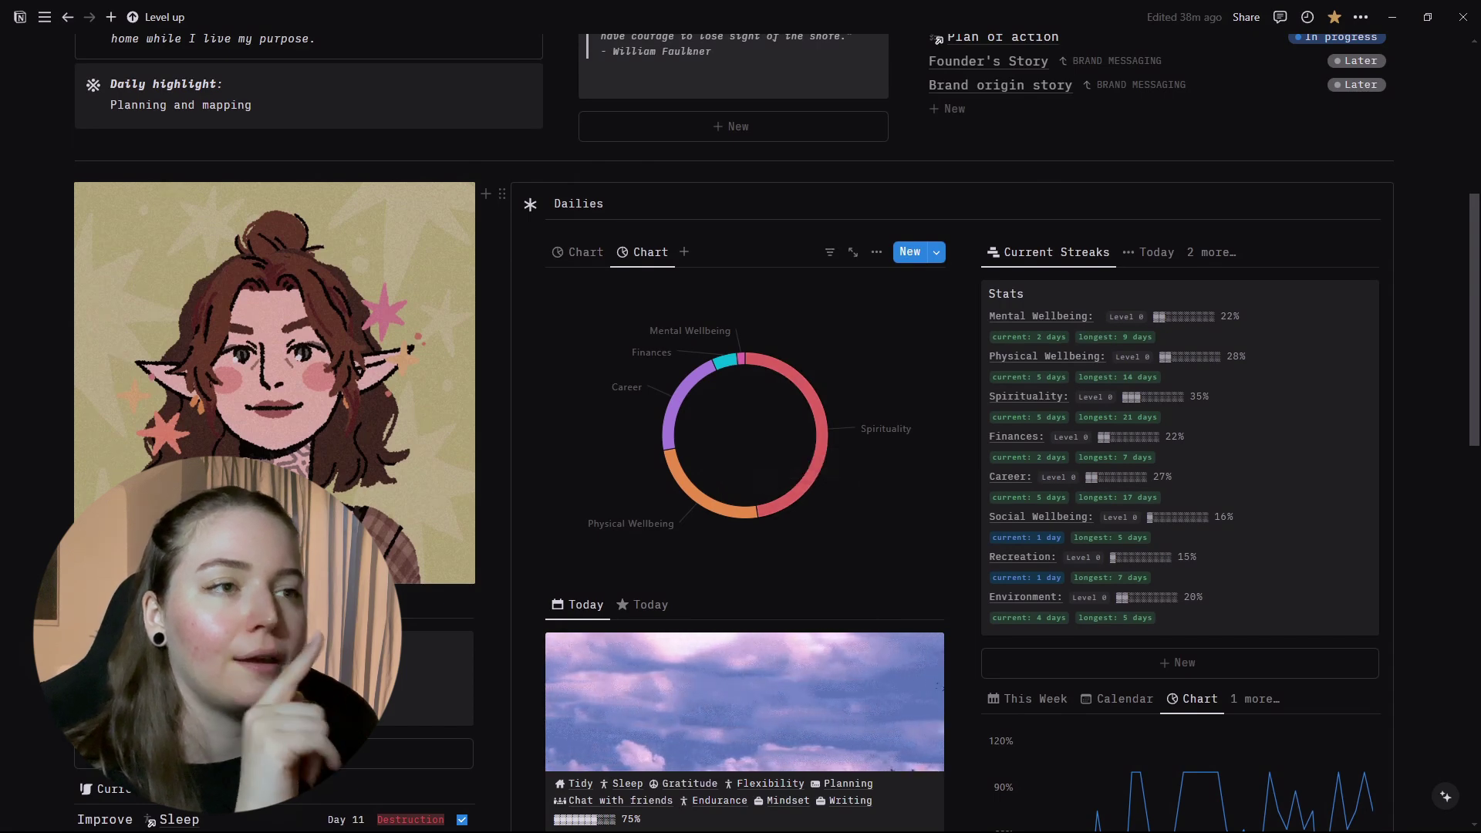
pyautogui.scroll(-1, 772, 432)
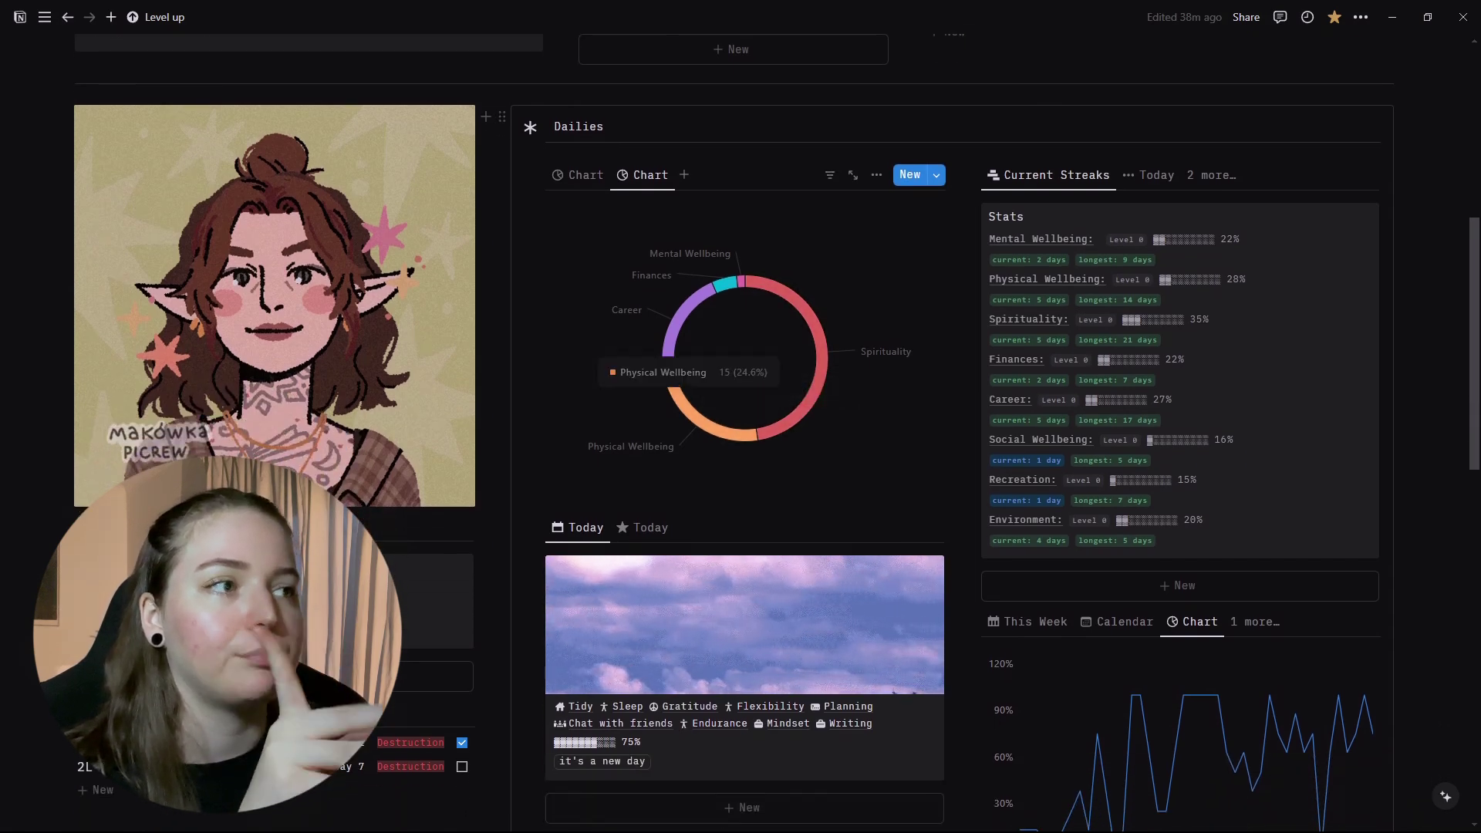
# Compare the wellbeing areas' shares in the two Dailies donut chart views, ending on the second chart
pyautogui.moveTo(806, 308)
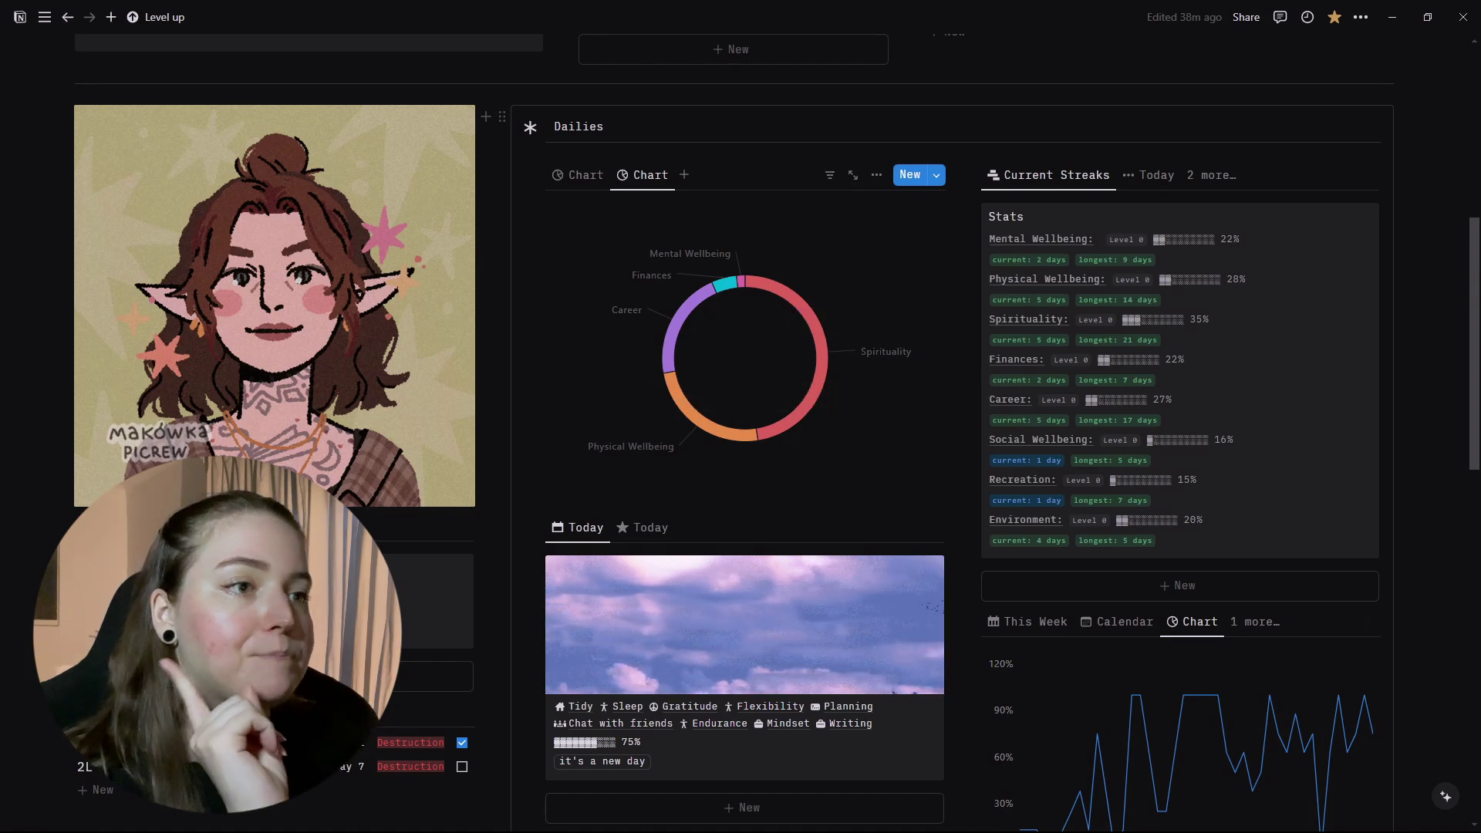
pyautogui.moveTo(673, 401)
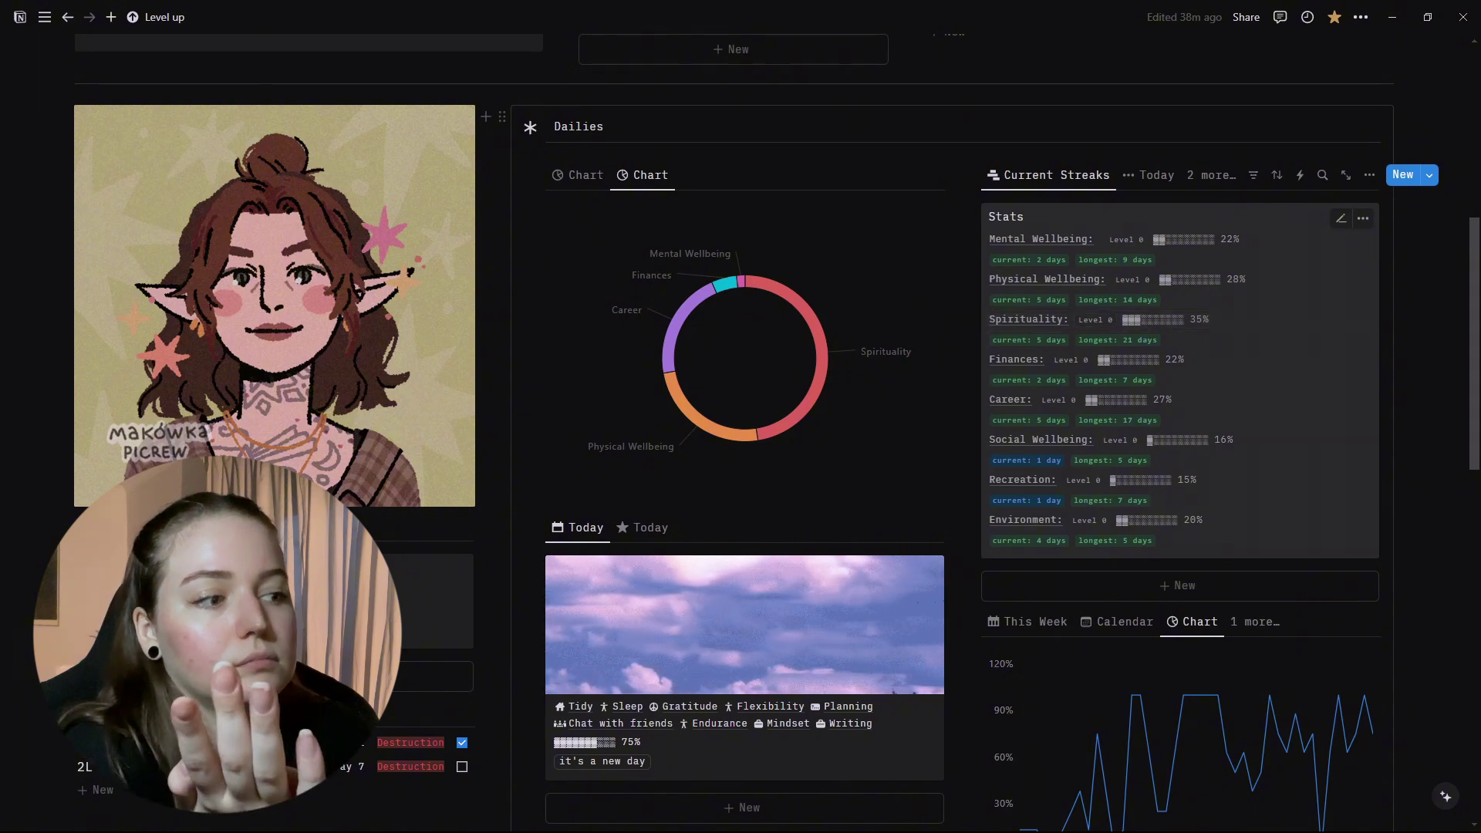
pyautogui.scroll(-1, 1106, 714)
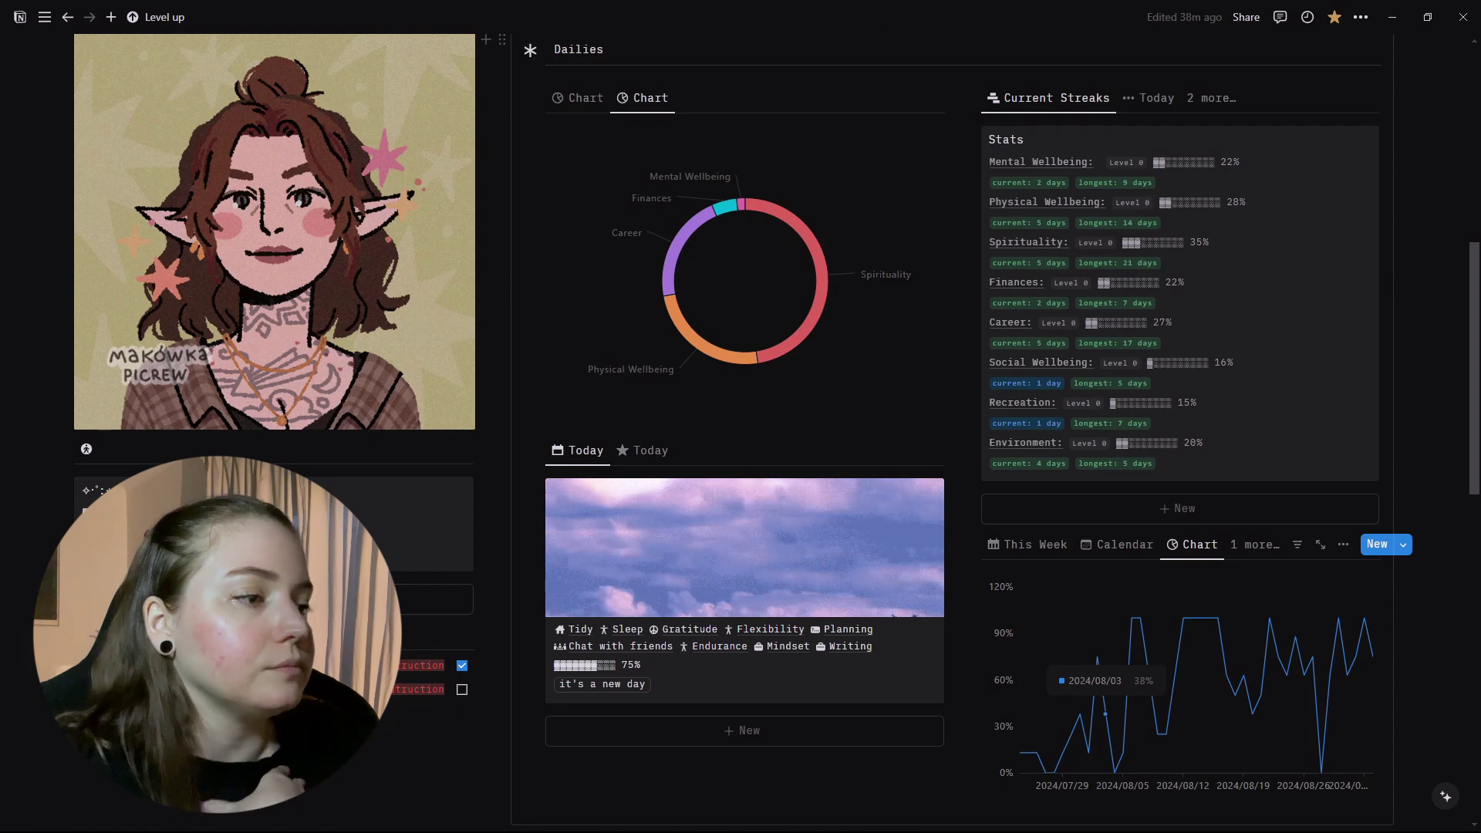
pyautogui.scroll(1, 933, 497)
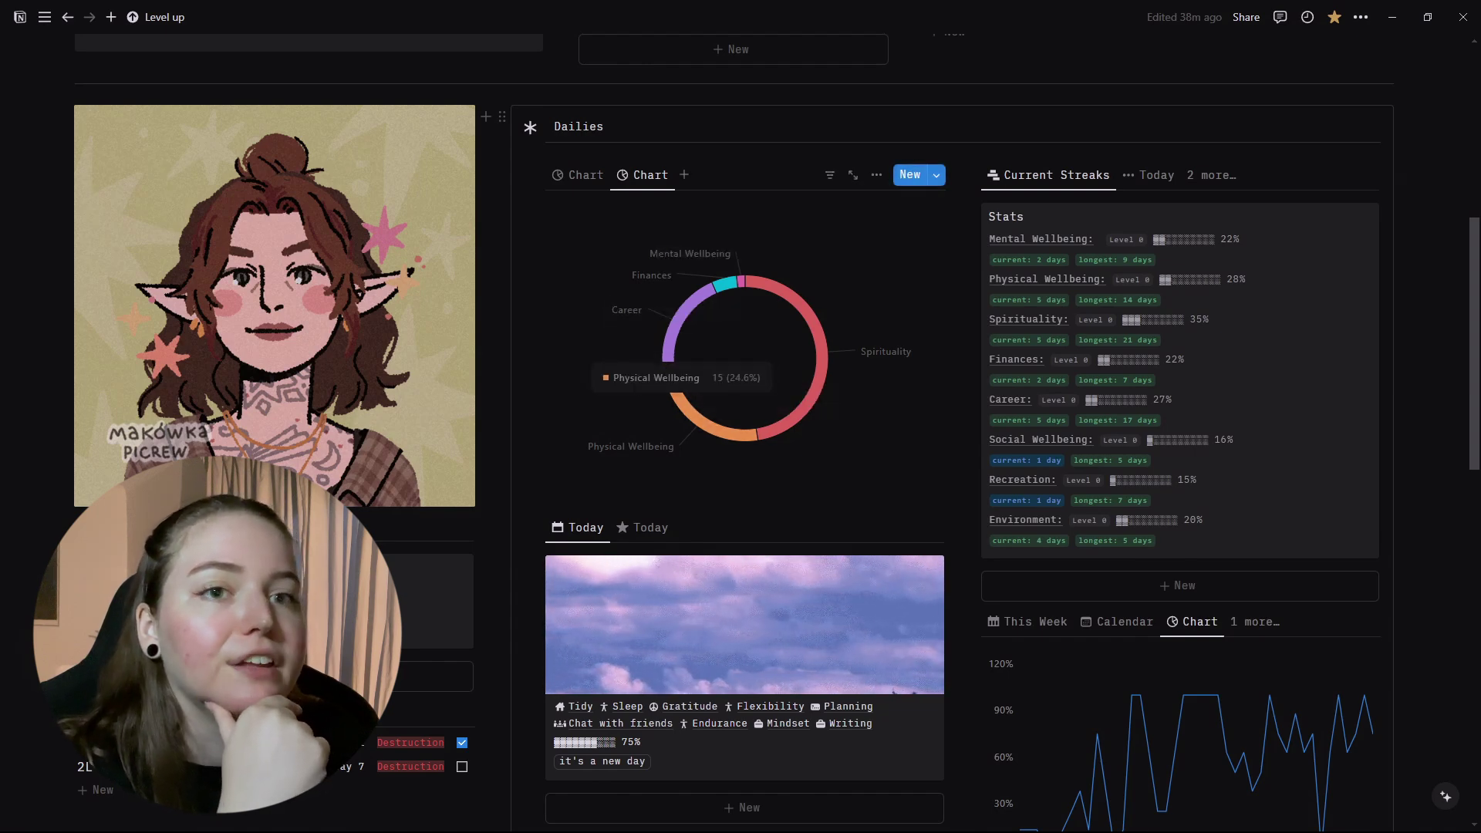
pyautogui.click(578, 175)
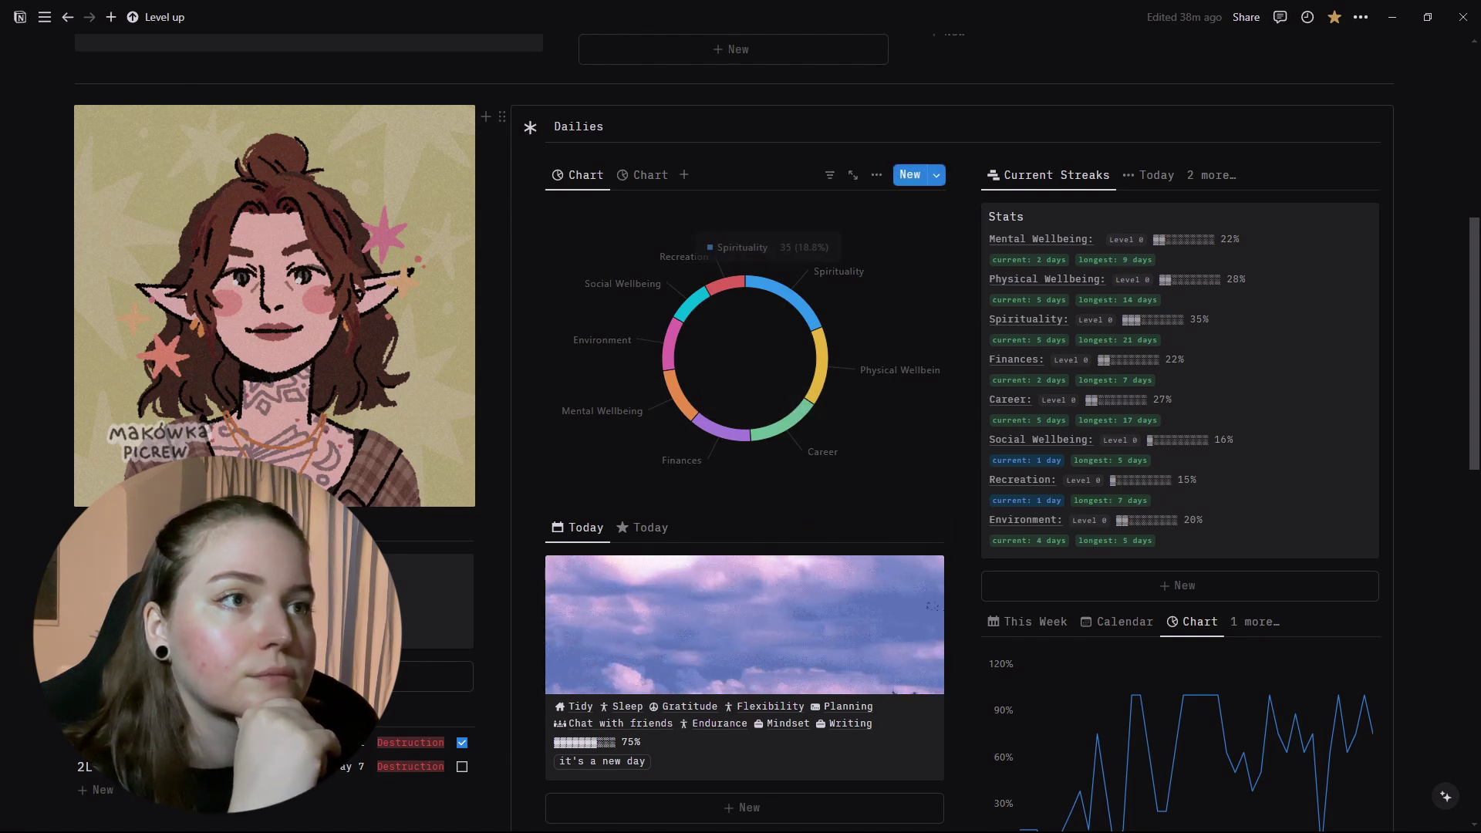
pyautogui.click(643, 175)
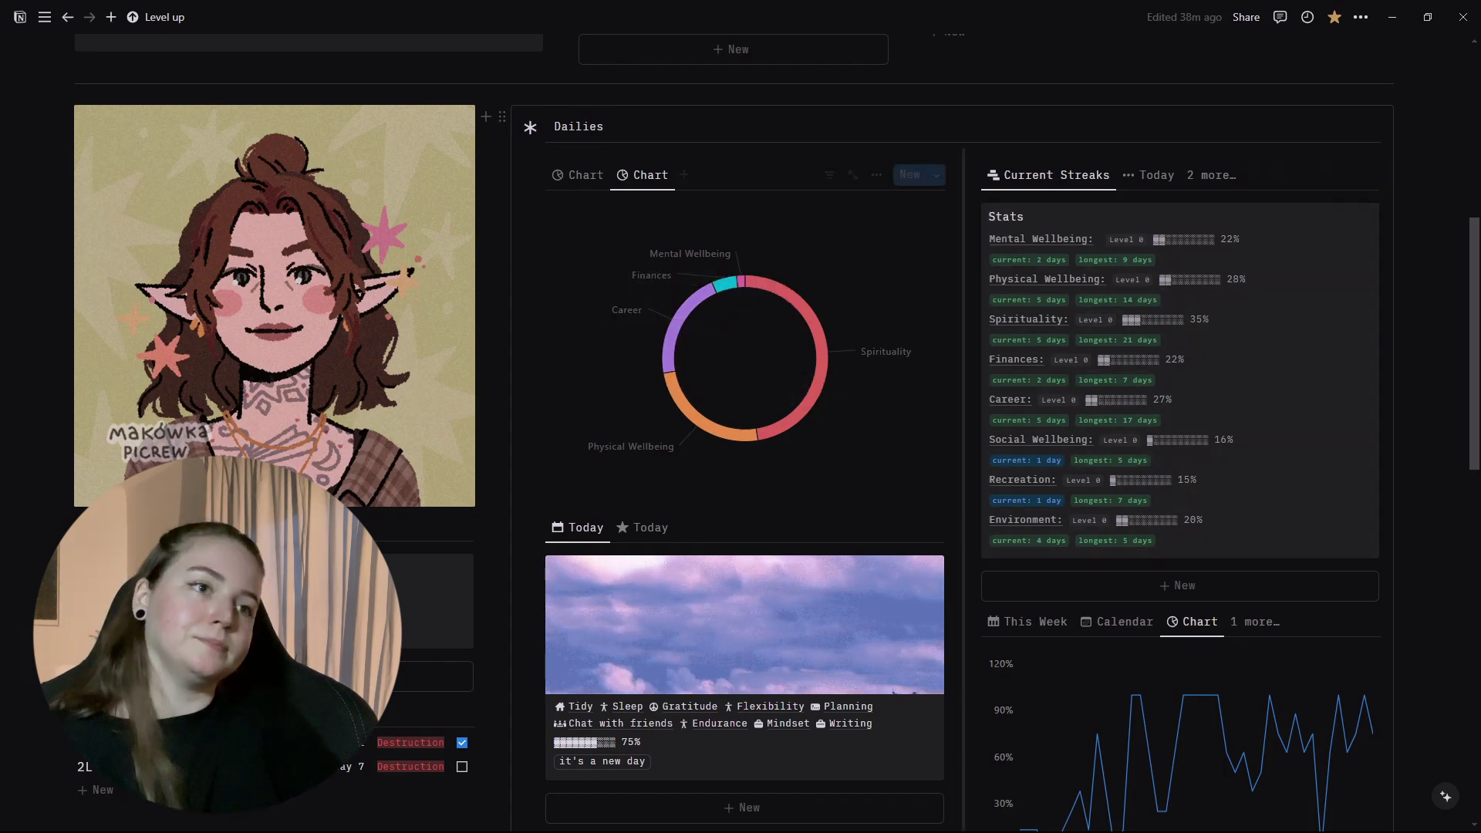
# Open the 2L Water habit, expand its hidden properties, and inspect the original start and start date settings without changing them
pyautogui.scroll(-1, 1180, 371)
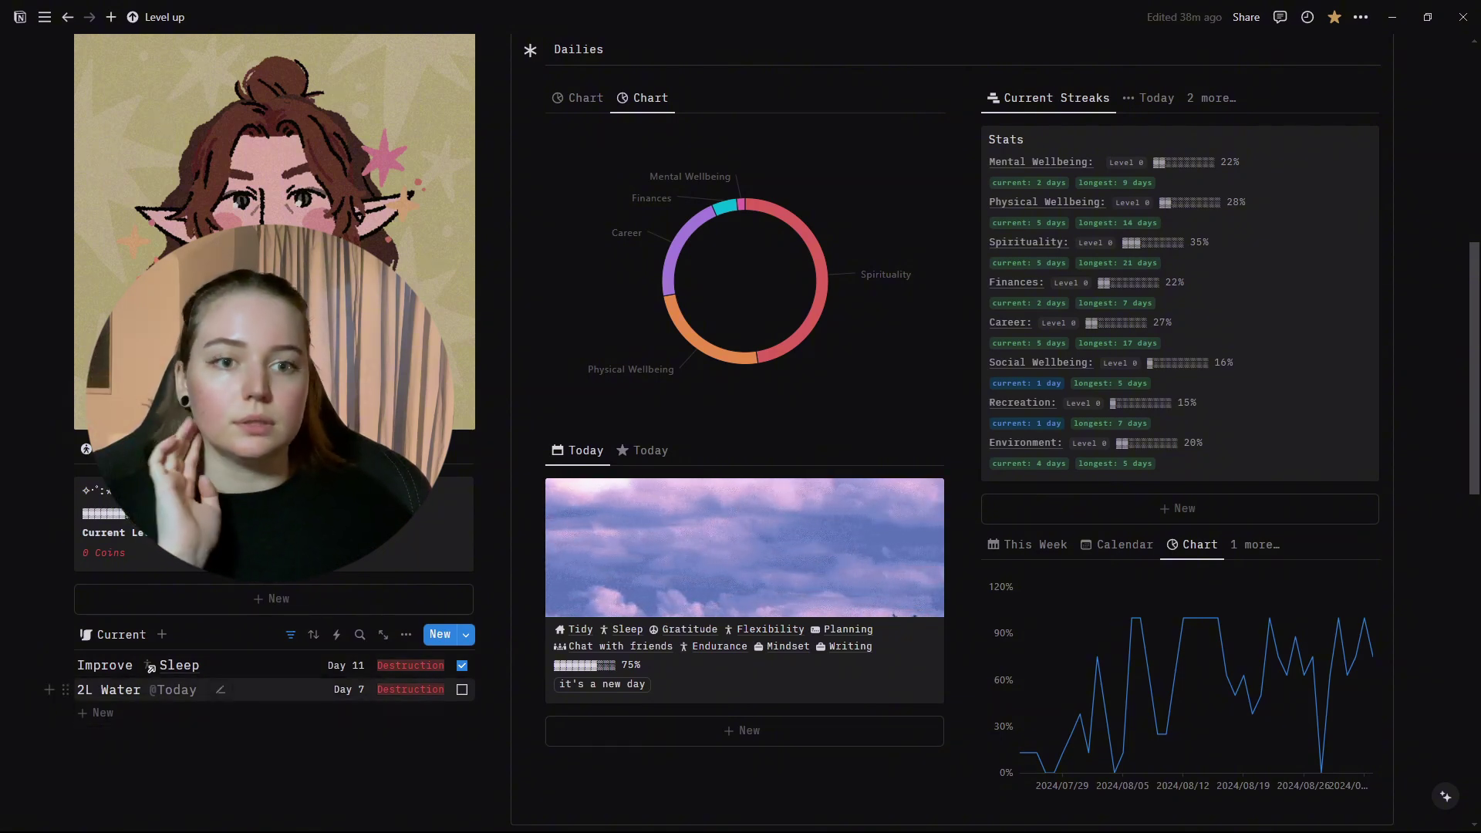
pyautogui.click(108, 689)
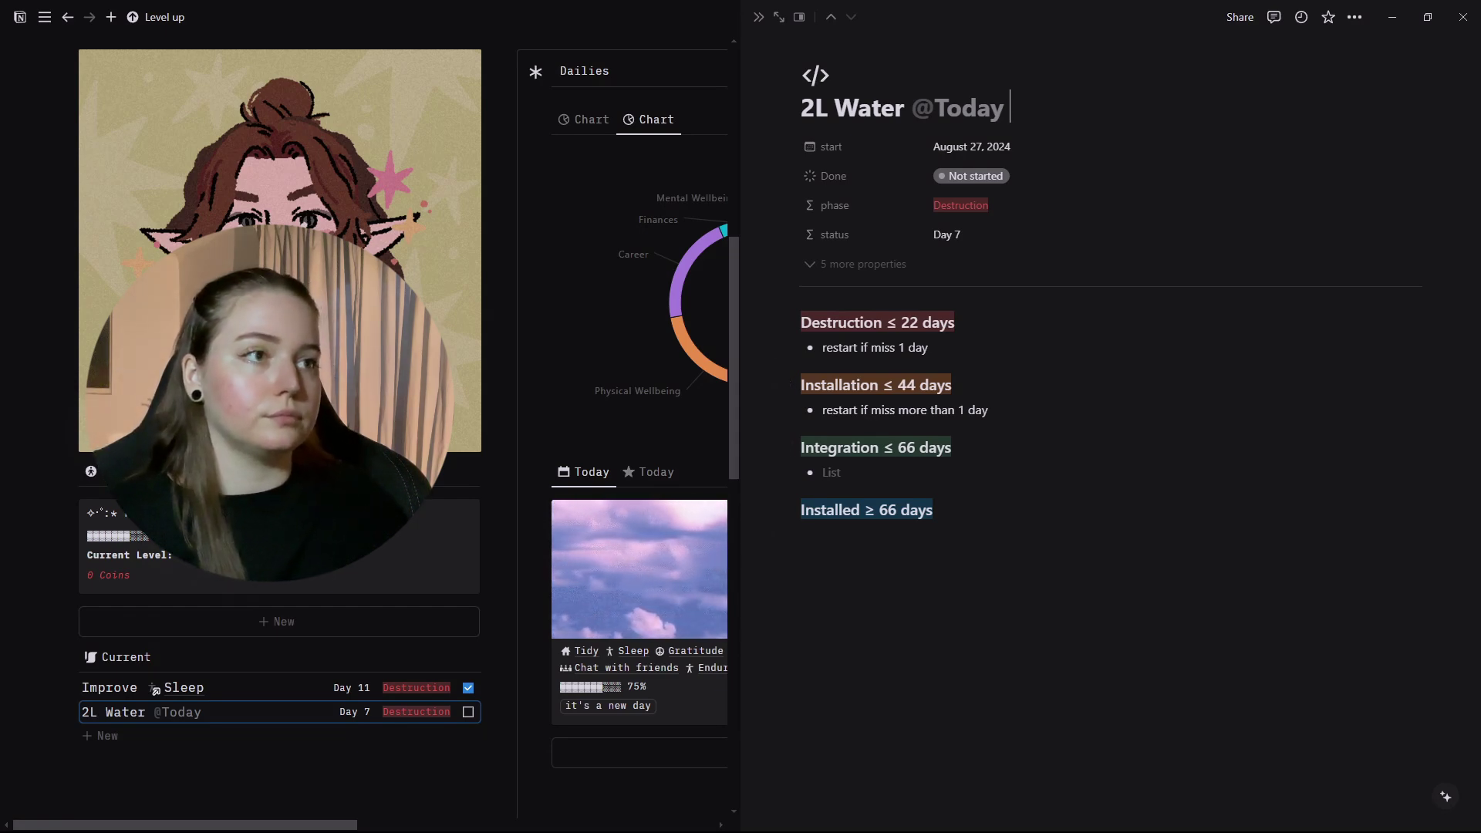
pyautogui.click(862, 263)
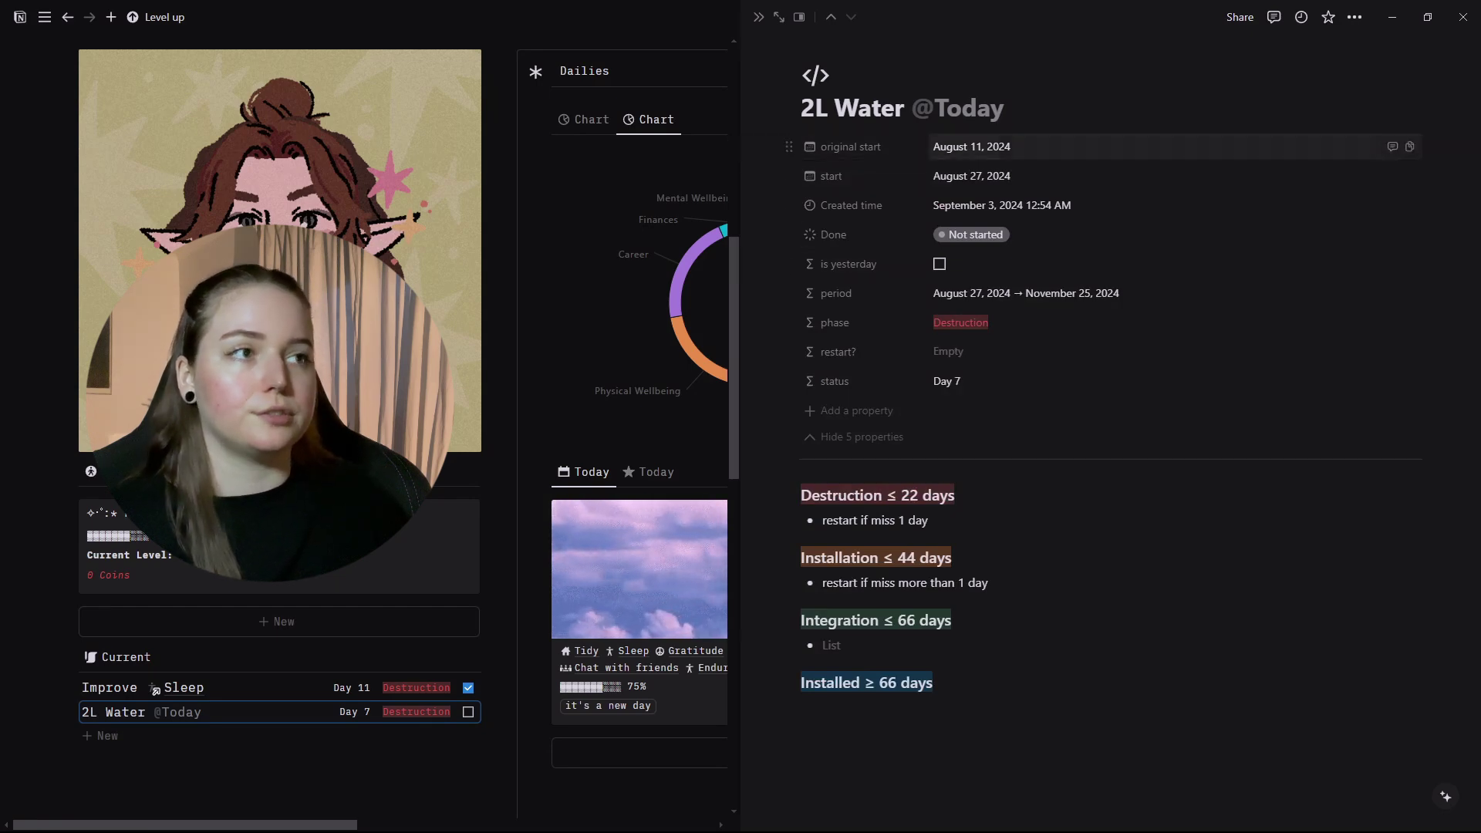
pyautogui.click(971, 146)
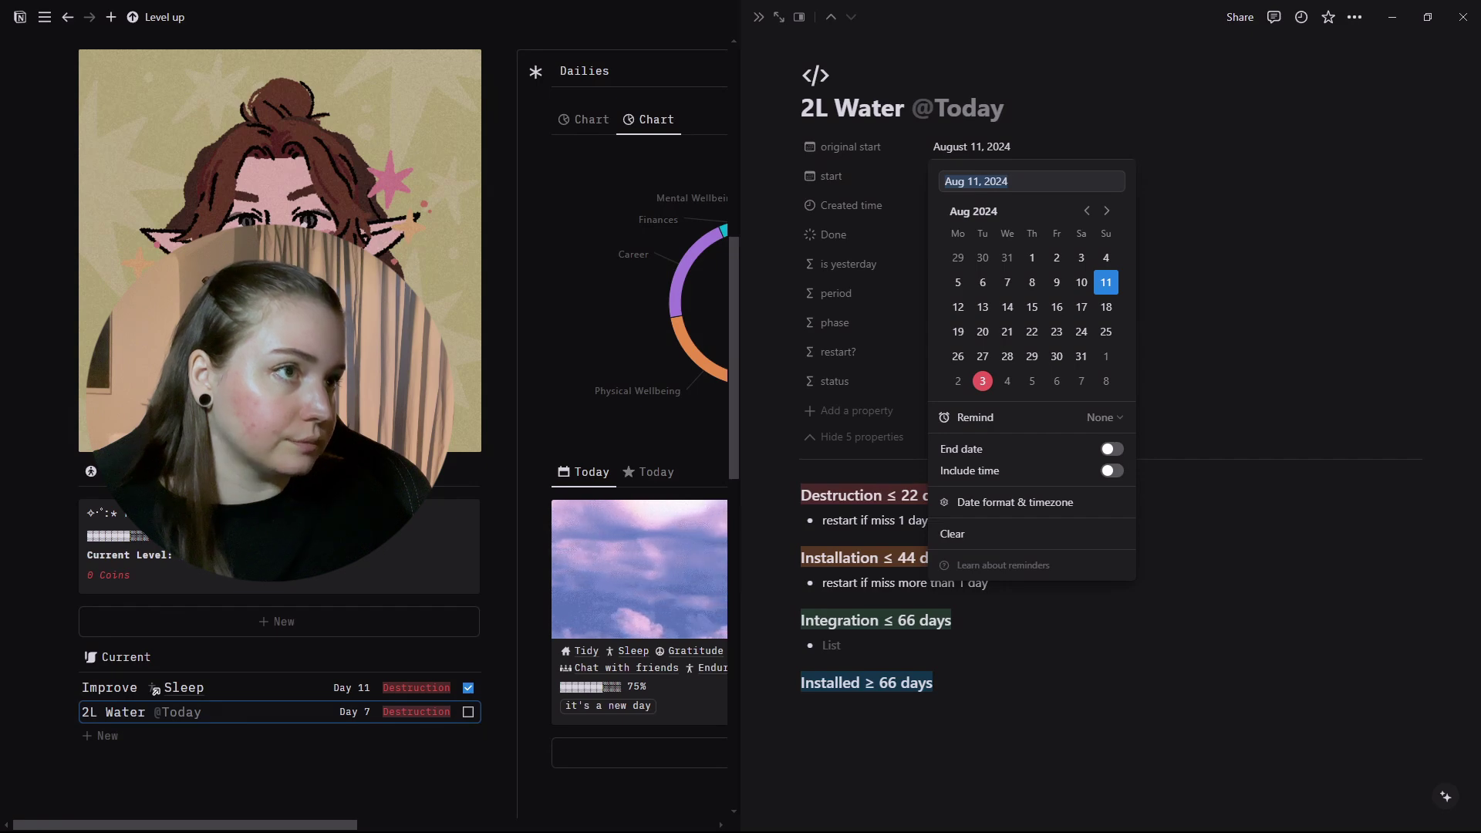
pyautogui.press('Escape')
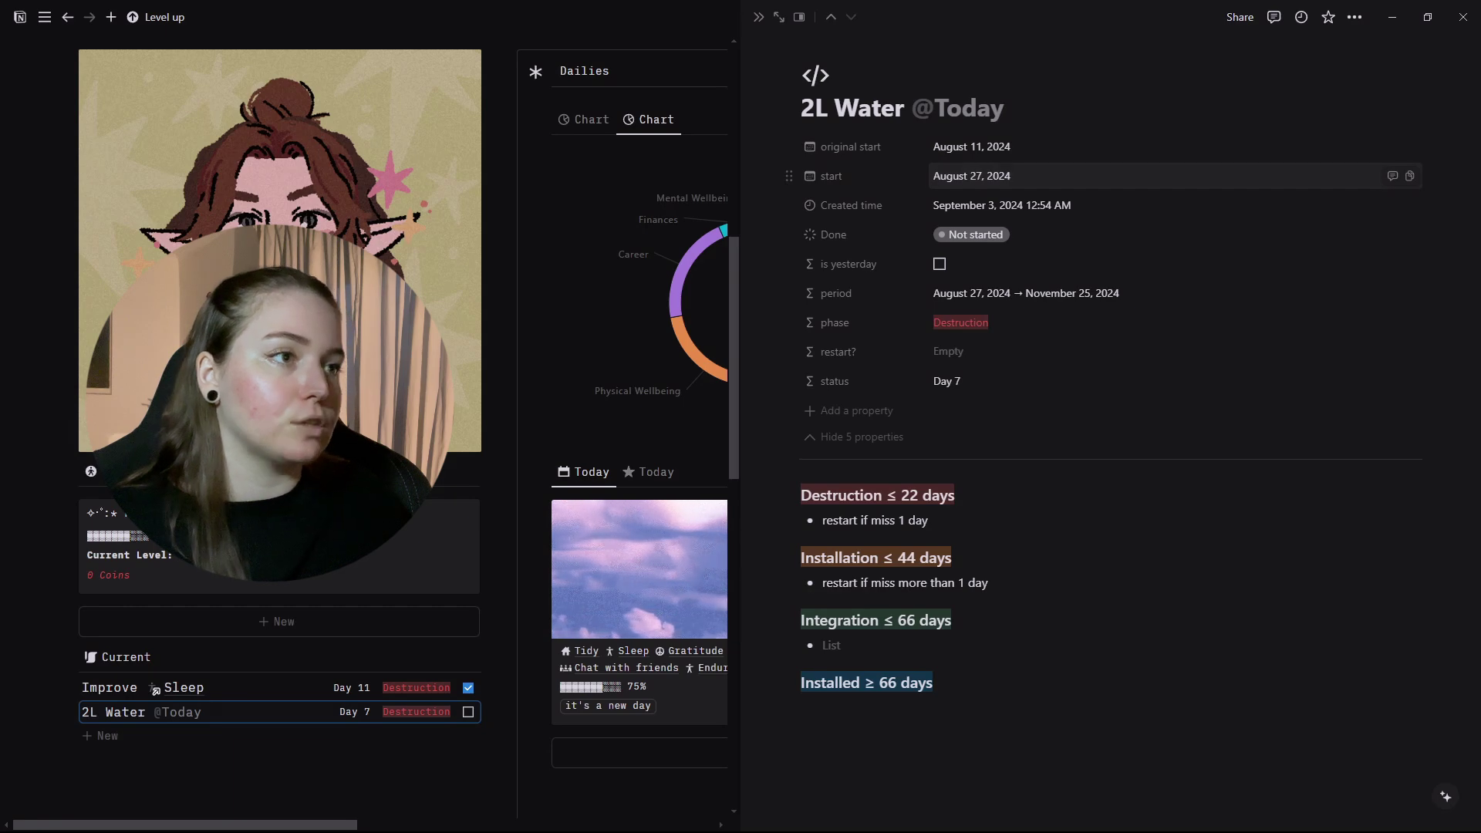
pyautogui.click(972, 176)
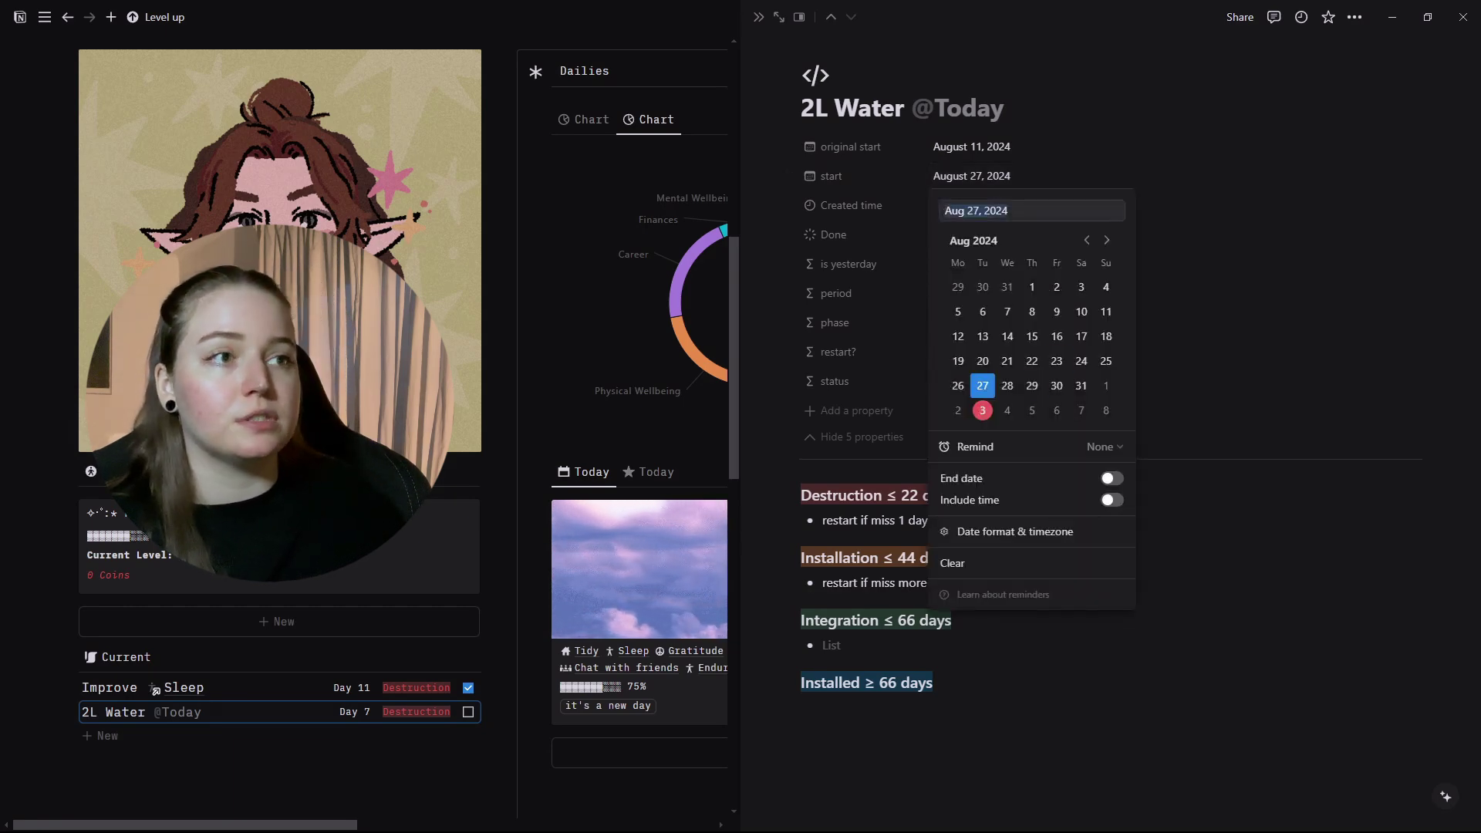
pyautogui.press('Escape')
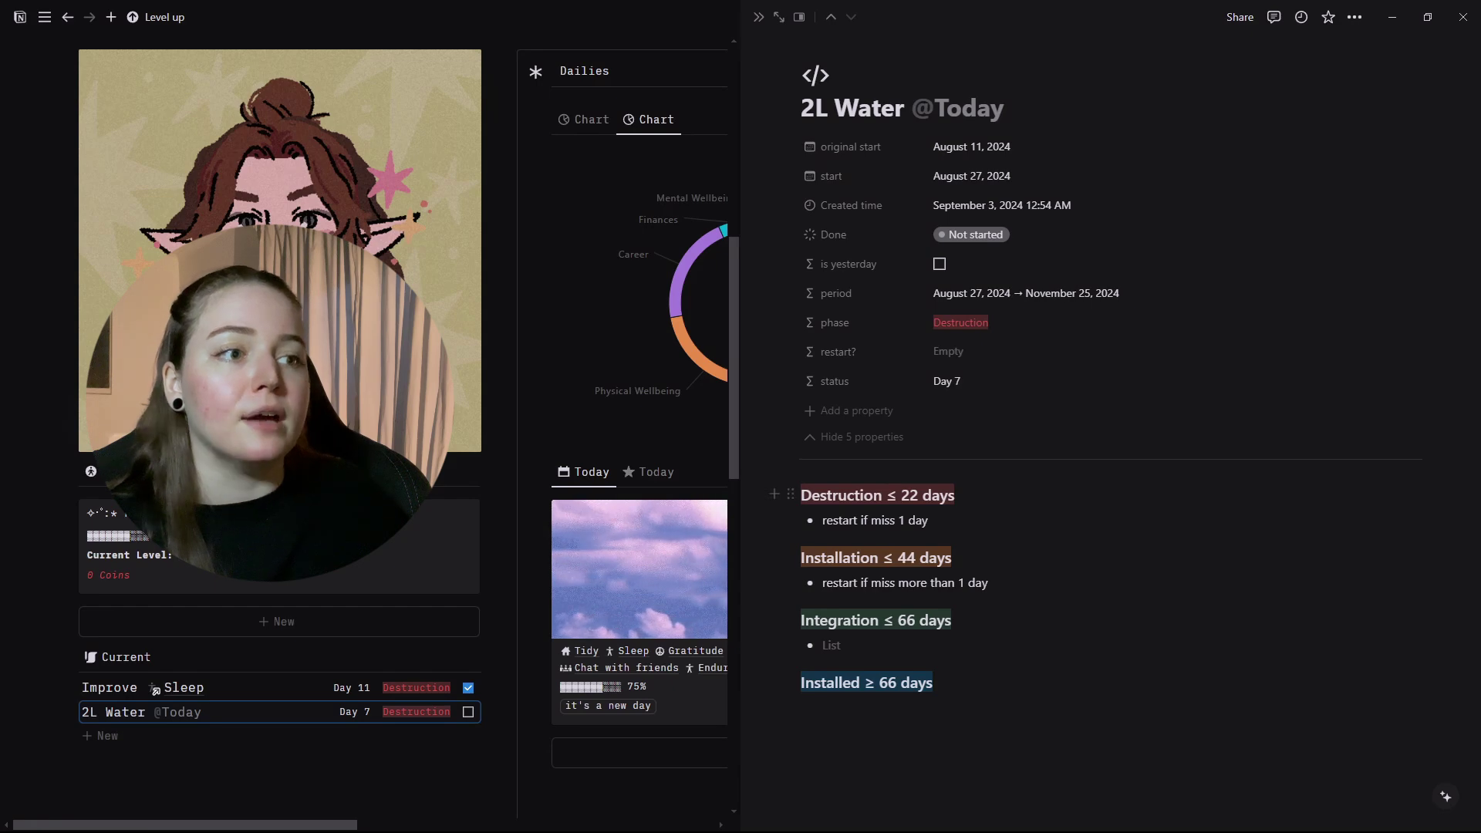
# Highlight the Destruction heading and the Installation phase's restart rule in the 2L Water page to review the habit phases
pyautogui.hotkey('shift', 'End')
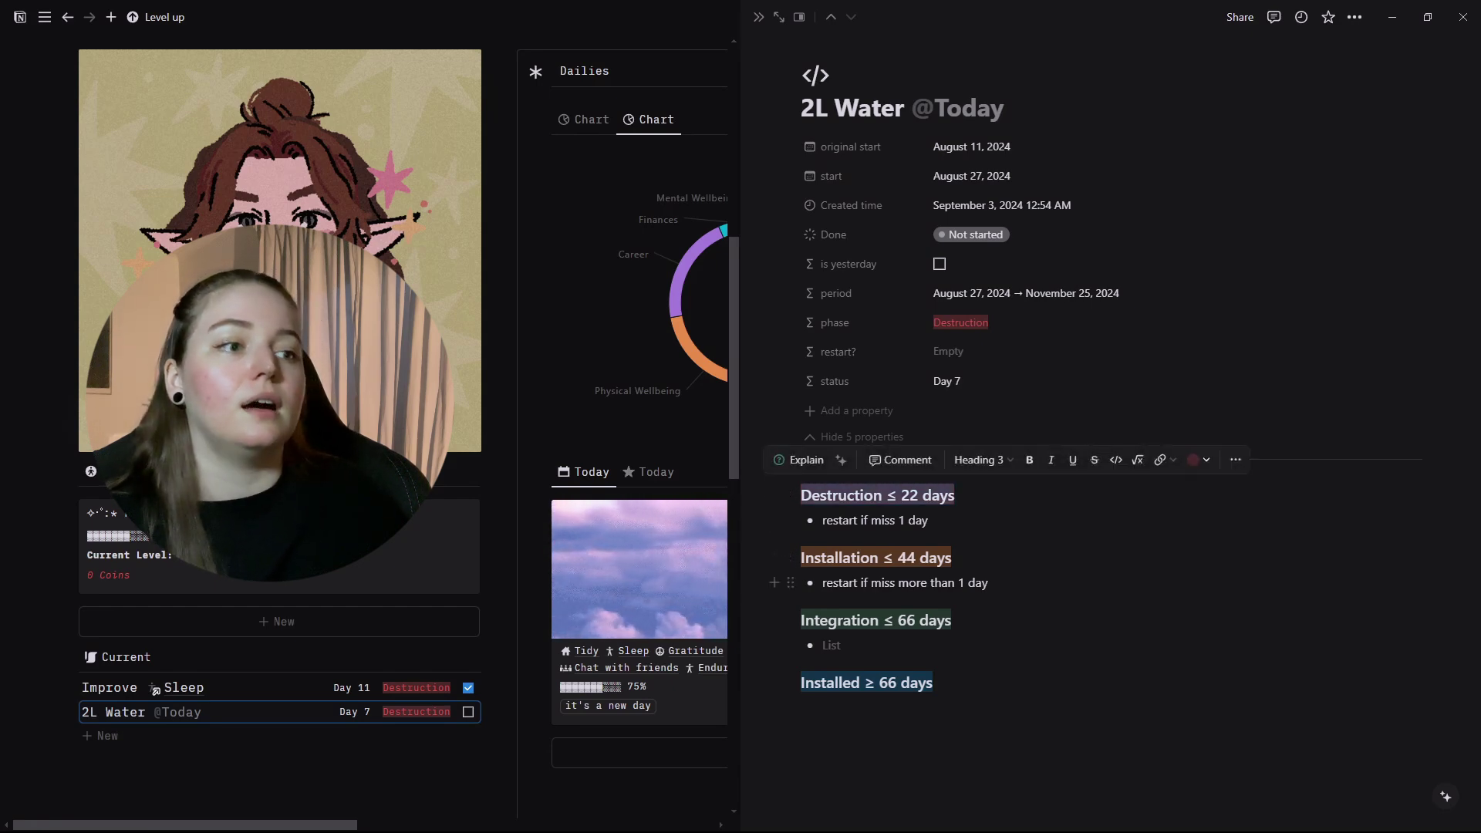
pyautogui.press('Down')
pyautogui.press('Down')
pyautogui.press('Down')
pyautogui.hotkey('shift', 'End')
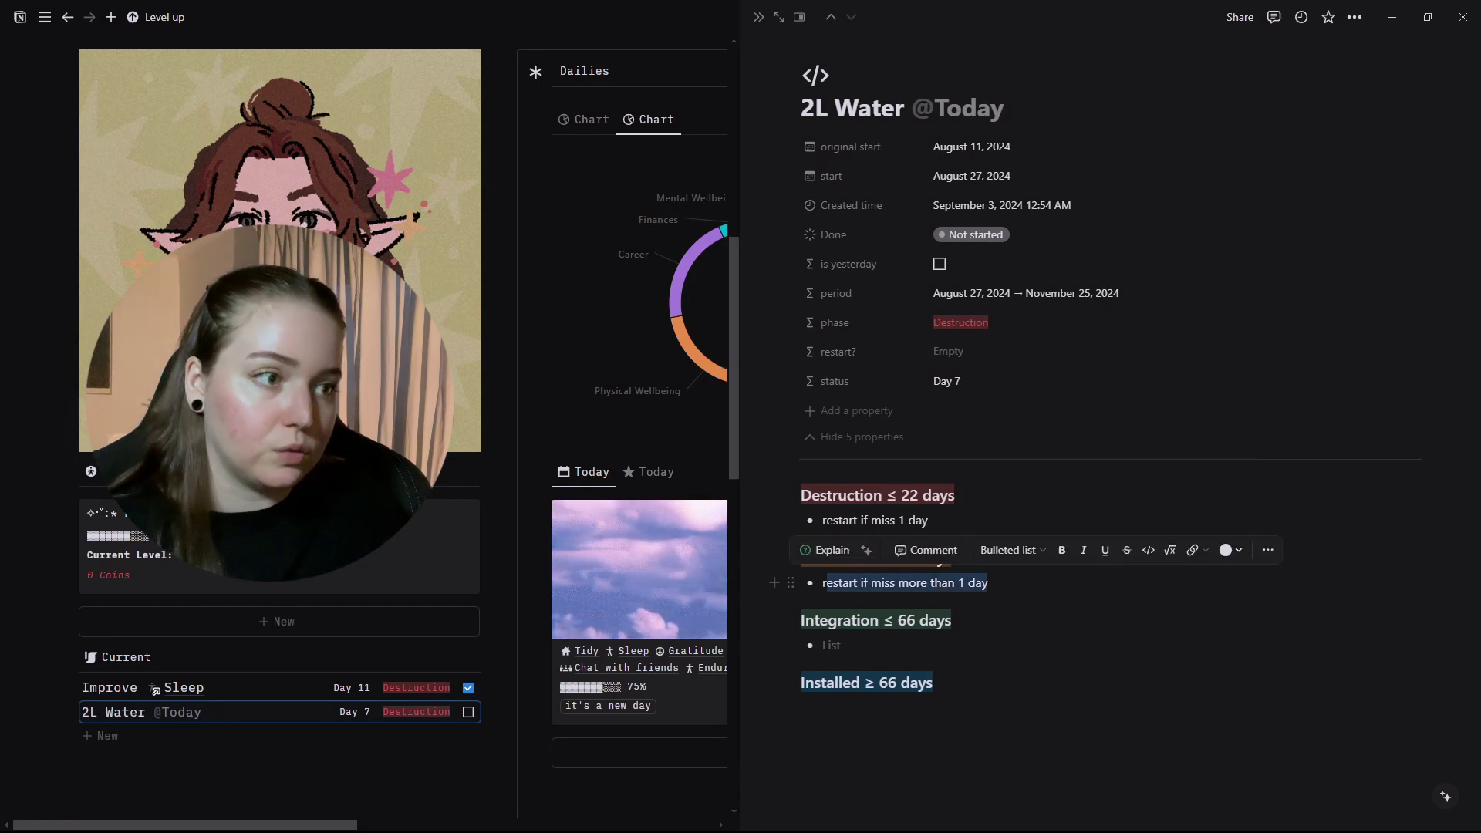
pyautogui.press('Home')
pyautogui.hotkey('shift', 'End')
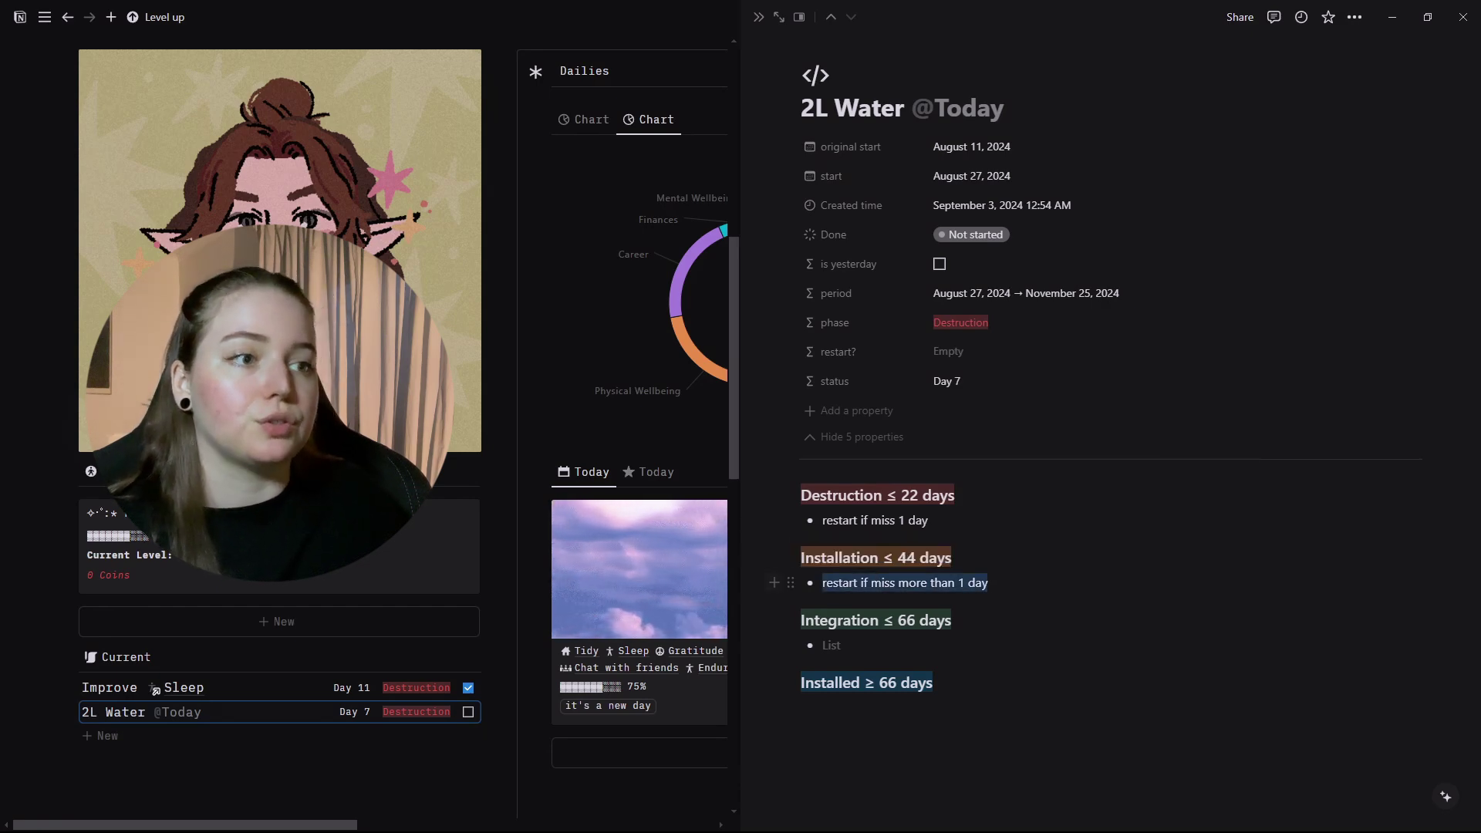
pyautogui.press('Up')
pyautogui.press('Up')
pyautogui.press('Up')
pyautogui.hotkey('shift', 'Home')
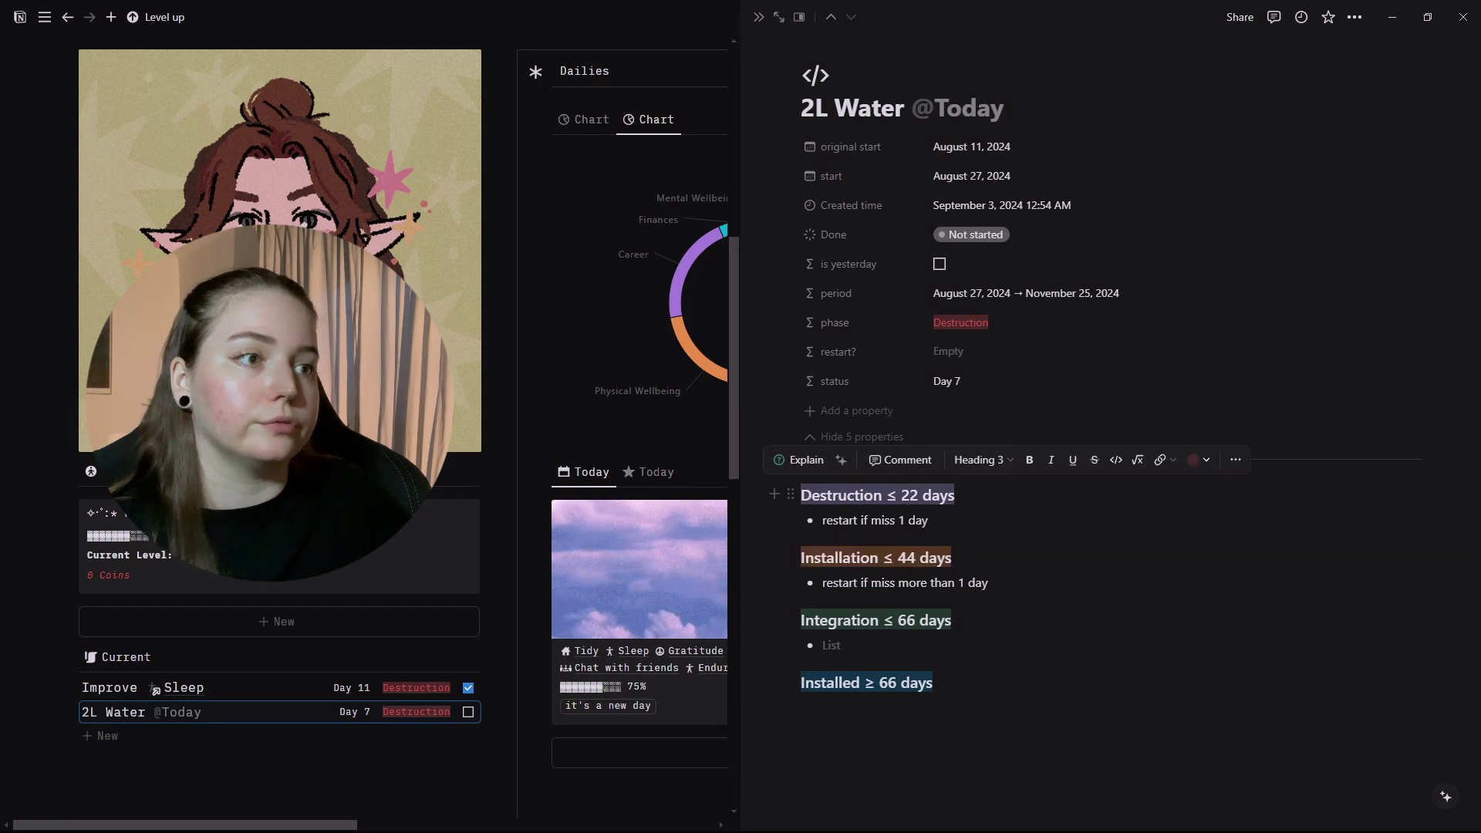
pyautogui.press('Right')
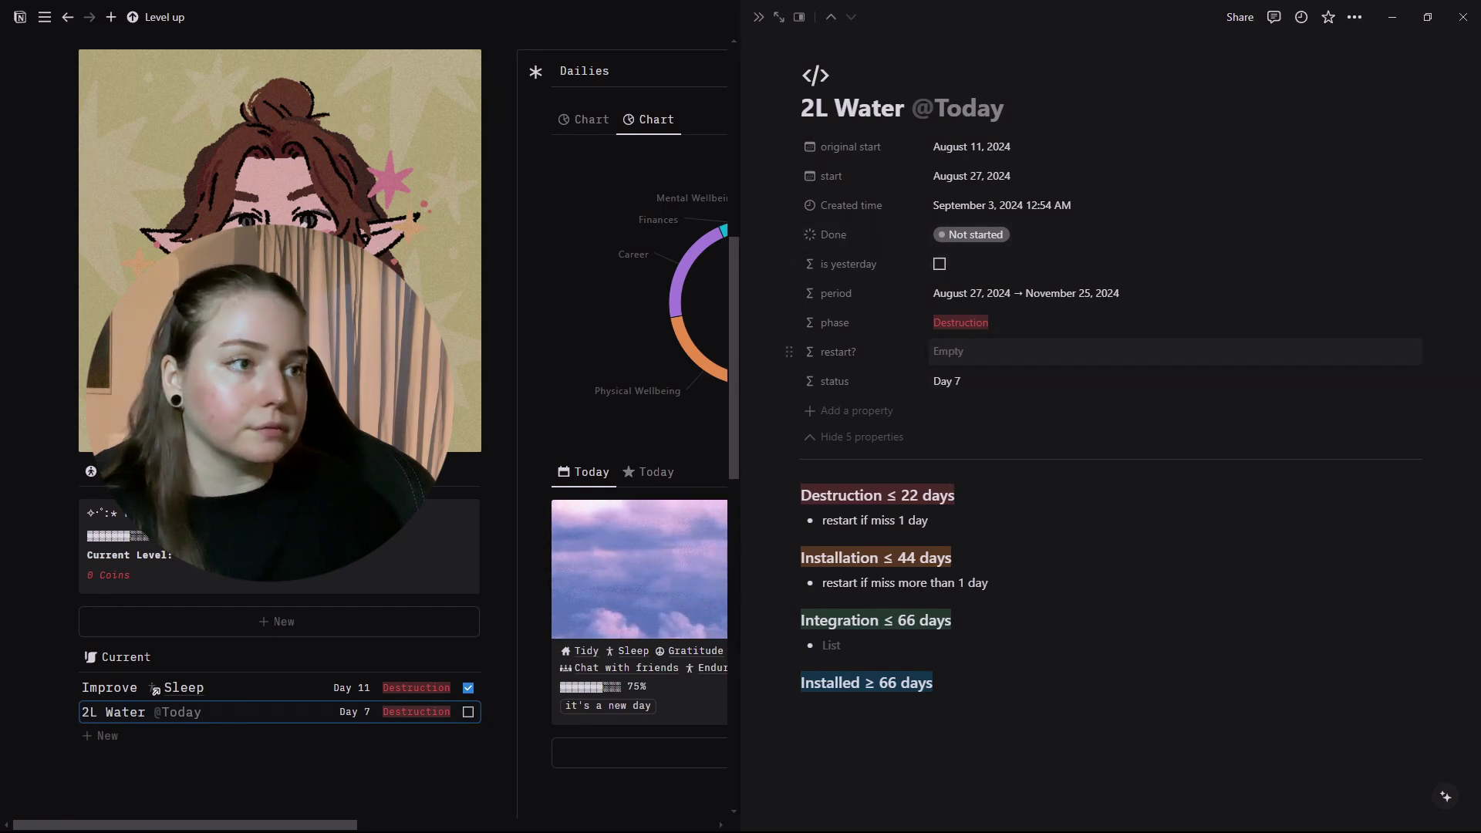
# Inspect the formula of the restart? property, highlight its "Missed 1 day!" text, and close the formula unchanged
pyautogui.click(948, 351)
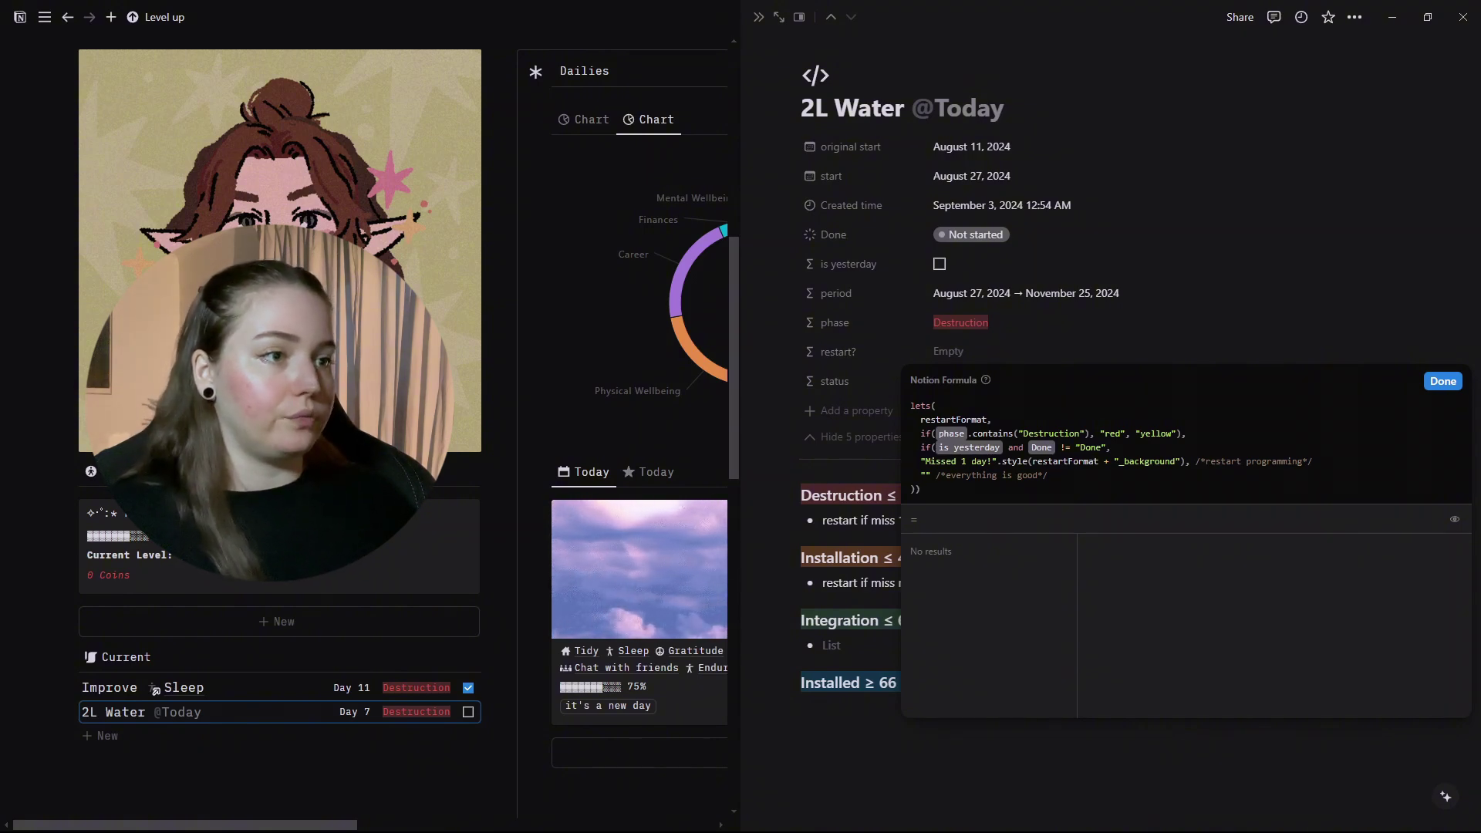
pyautogui.hotkey('shift', 'Right')
pyautogui.hotkey('shift', 'Right')
pyautogui.hotkey('shift', 'Right')
pyautogui.hotkey('shift', 'Right')
pyautogui.hotkey('shift', 'Right')
pyautogui.hotkey('shift', 'Right')
pyautogui.hotkey('shift', 'Right')
pyautogui.hotkey('shift', 'Right')
pyautogui.hotkey('shift', 'Right')
pyautogui.hotkey('shift', 'Right')
pyautogui.hotkey('shift', 'Right')
pyautogui.hotkey('shift', 'Right')
pyautogui.hotkey('shift', 'Right')
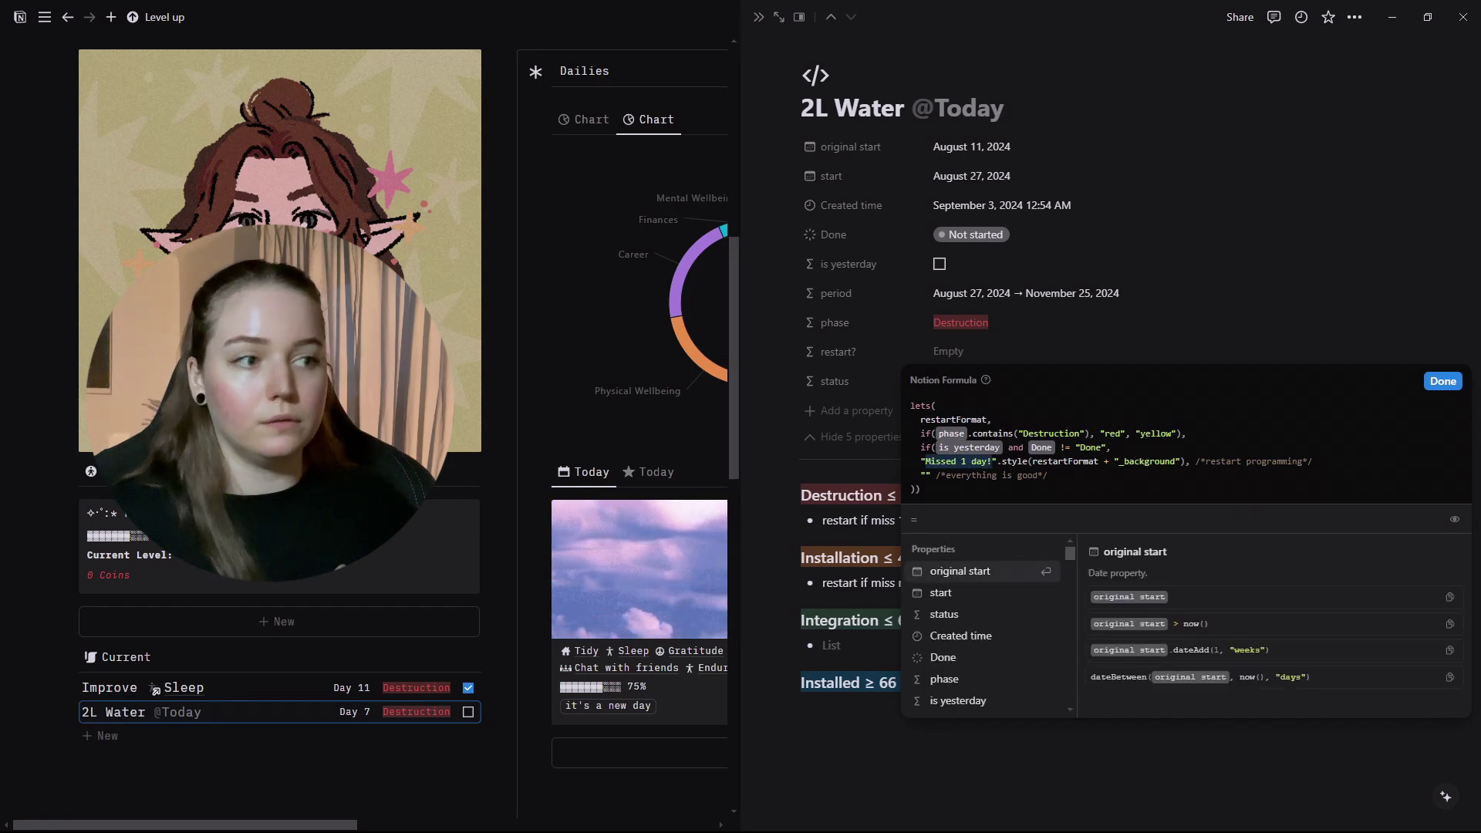
pyautogui.press('Escape')
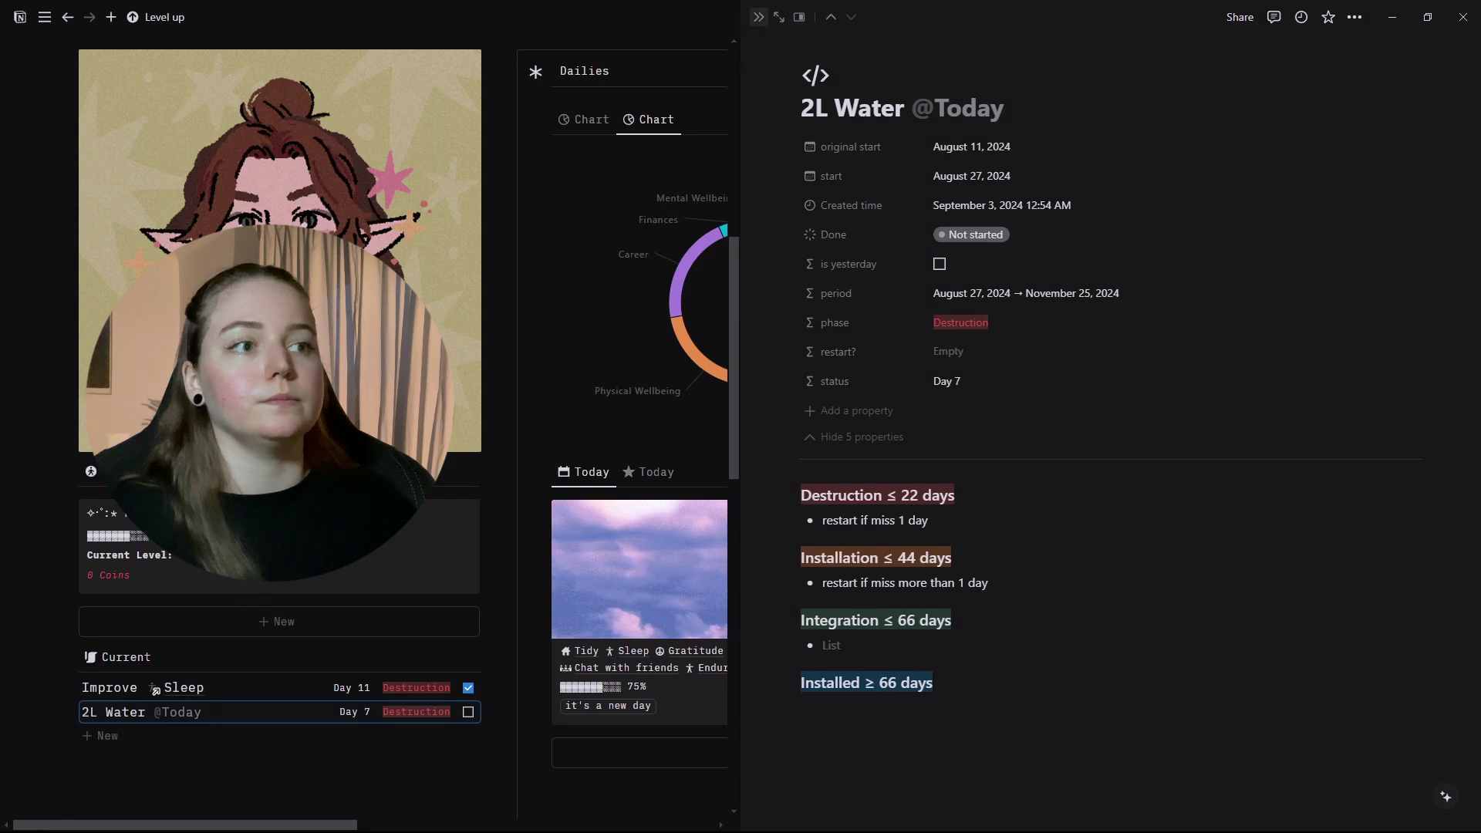
# Close the 2L Water page and view the list of templates for the 90 day paradigm shift database
pyautogui.click(759, 17)
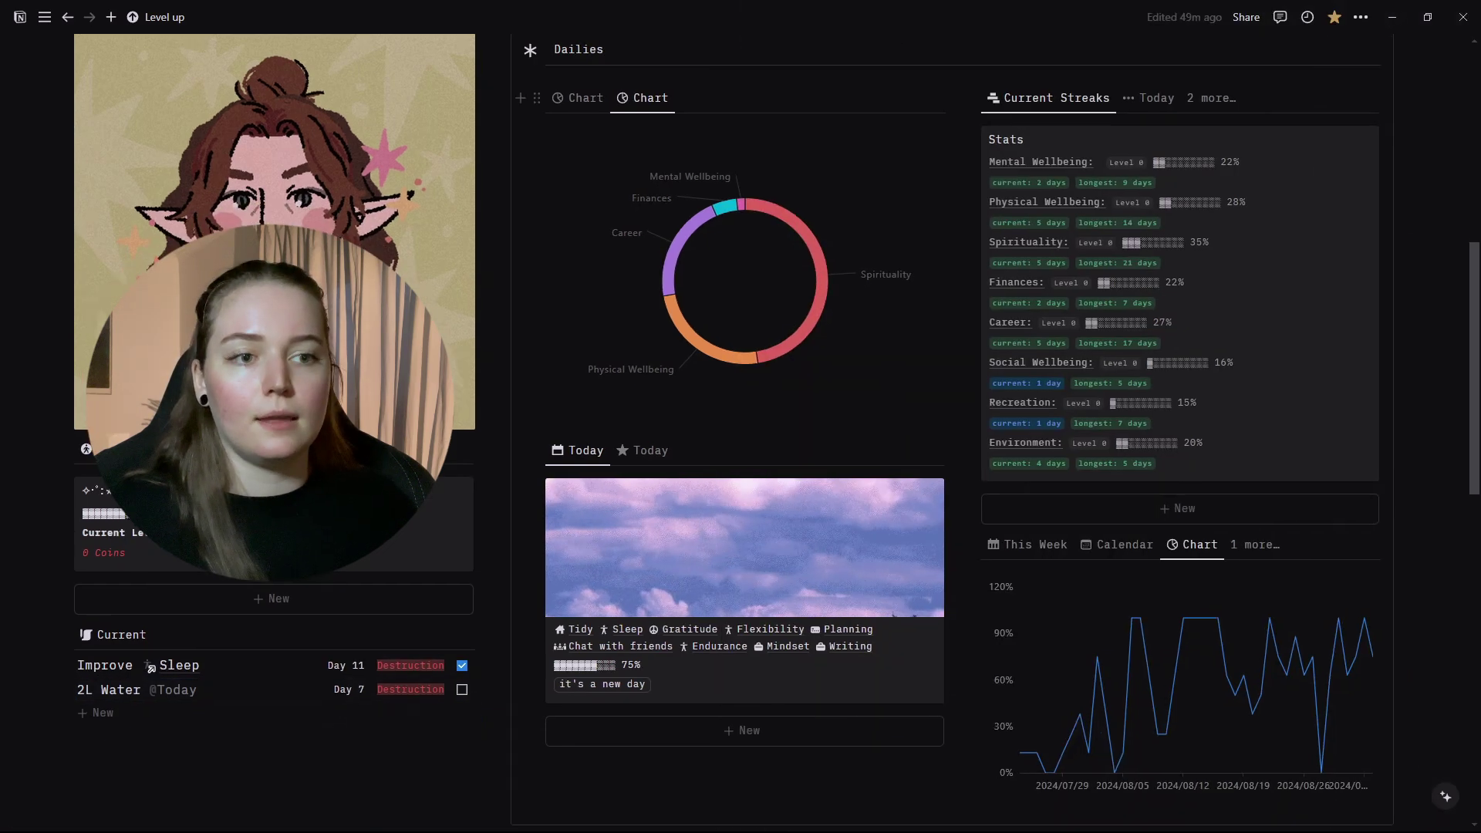
pyautogui.click(466, 634)
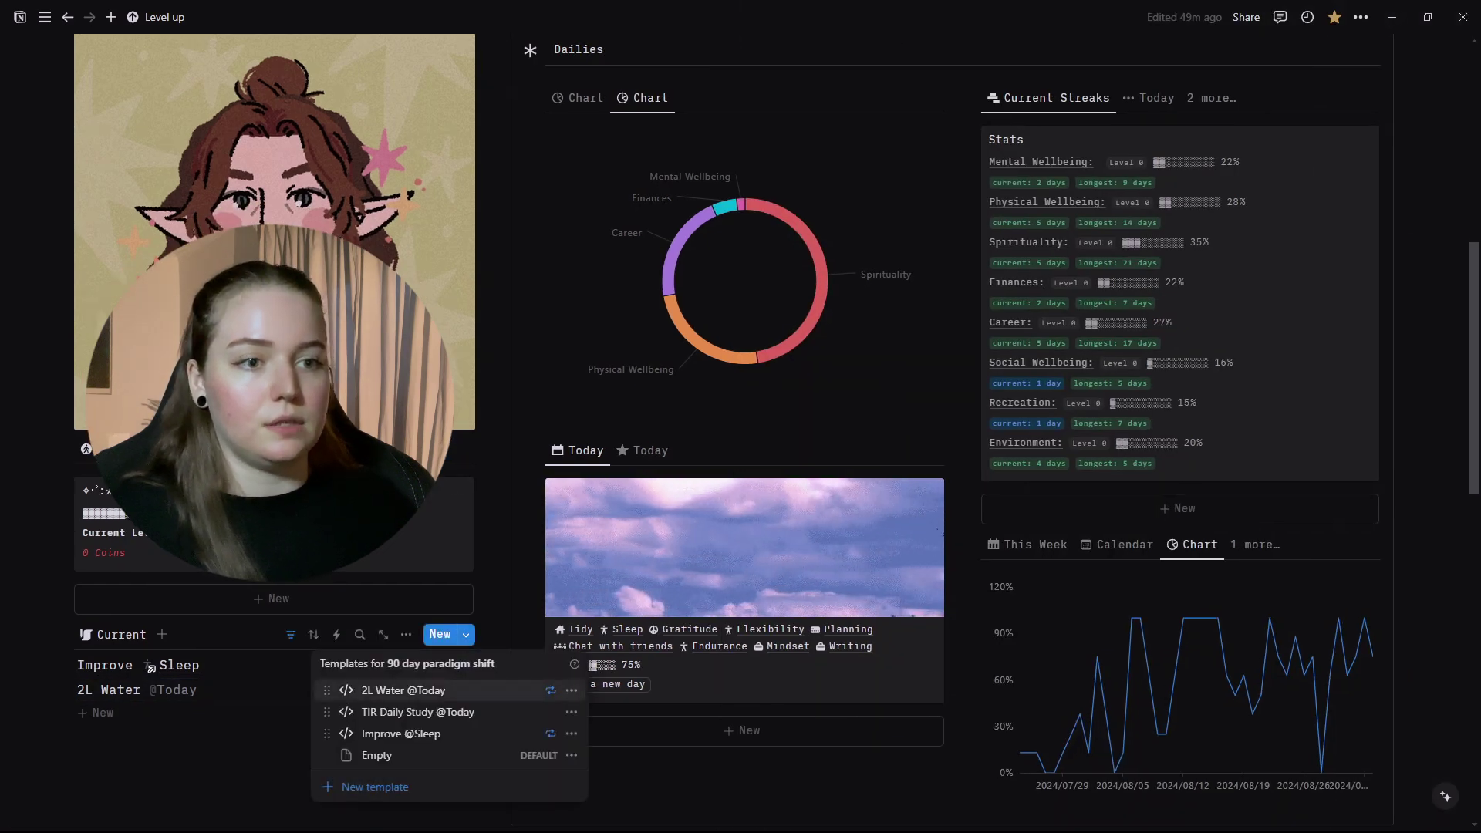
pyautogui.press('Escape')
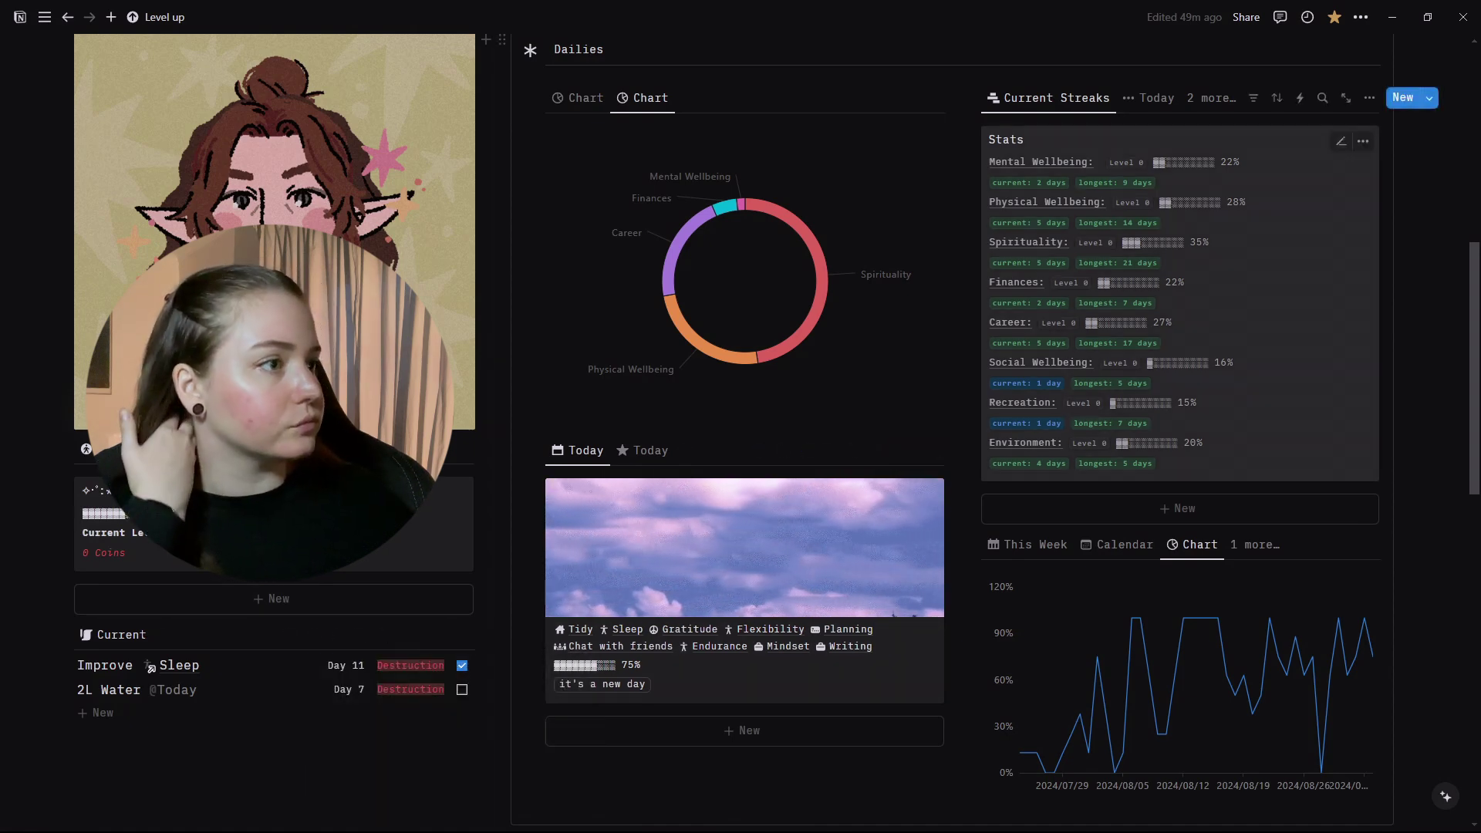
# Examine the lower part of the dashboard, including the calendar, main quest text and saved links, and preview the Sims 4 Trait link
pyautogui.scroll(-1, 1180, 308)
pyautogui.scroll(-1, 1180, 308)
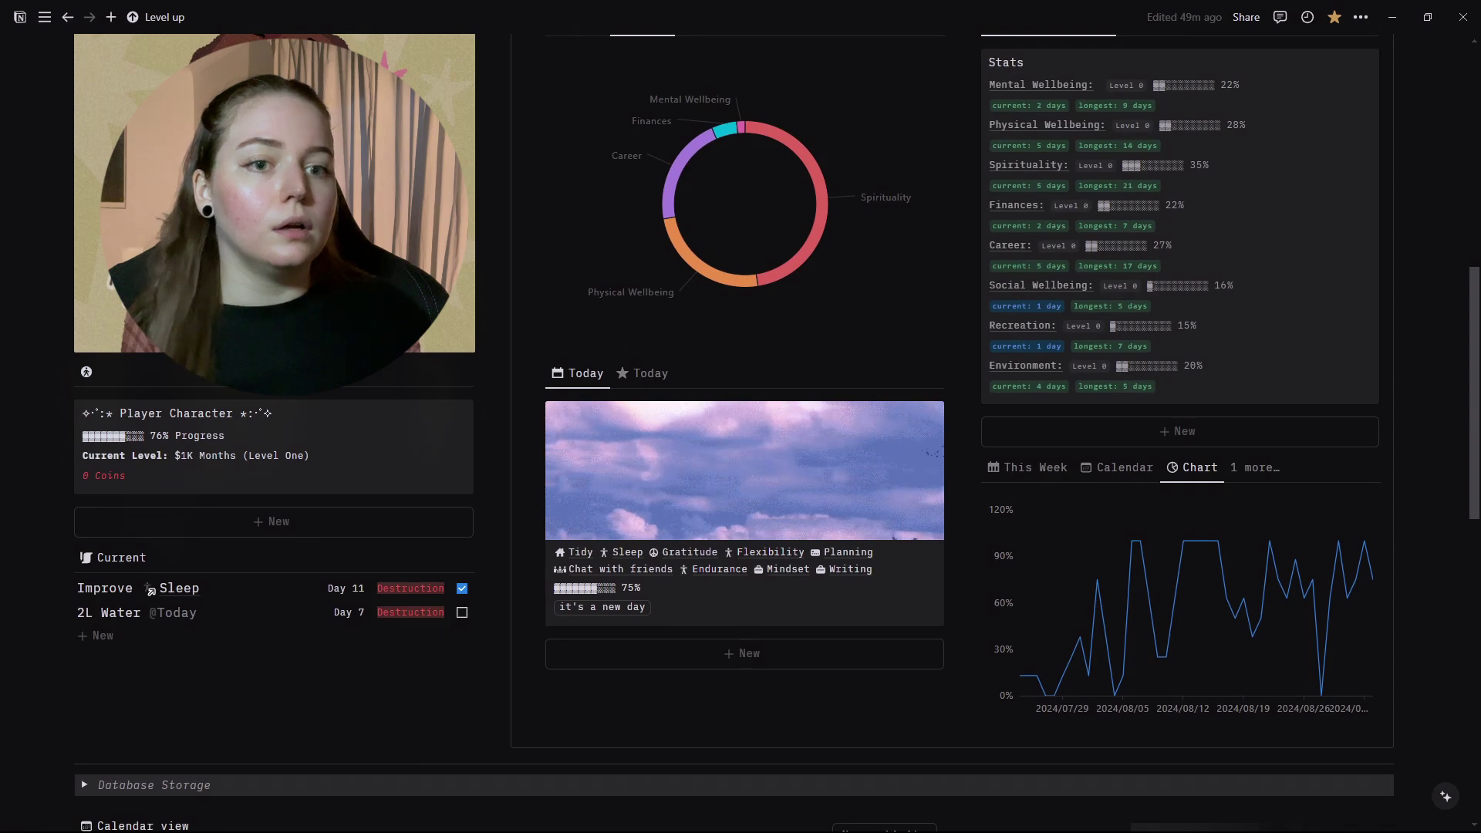
pyautogui.scroll(-3, 1180, 308)
pyautogui.scroll(-6, 1325, 385)
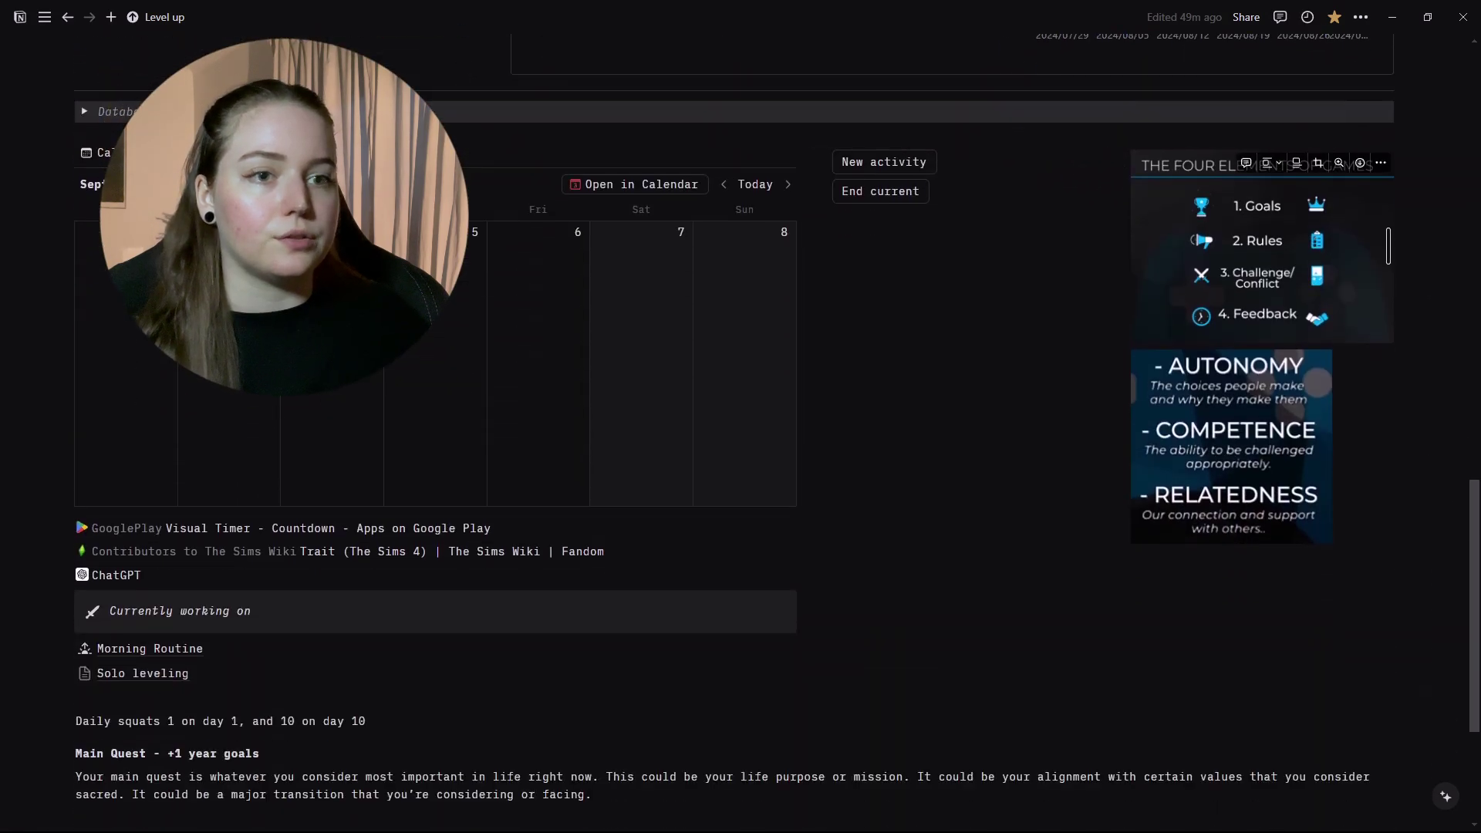
pyautogui.scroll(-2, 1325, 406)
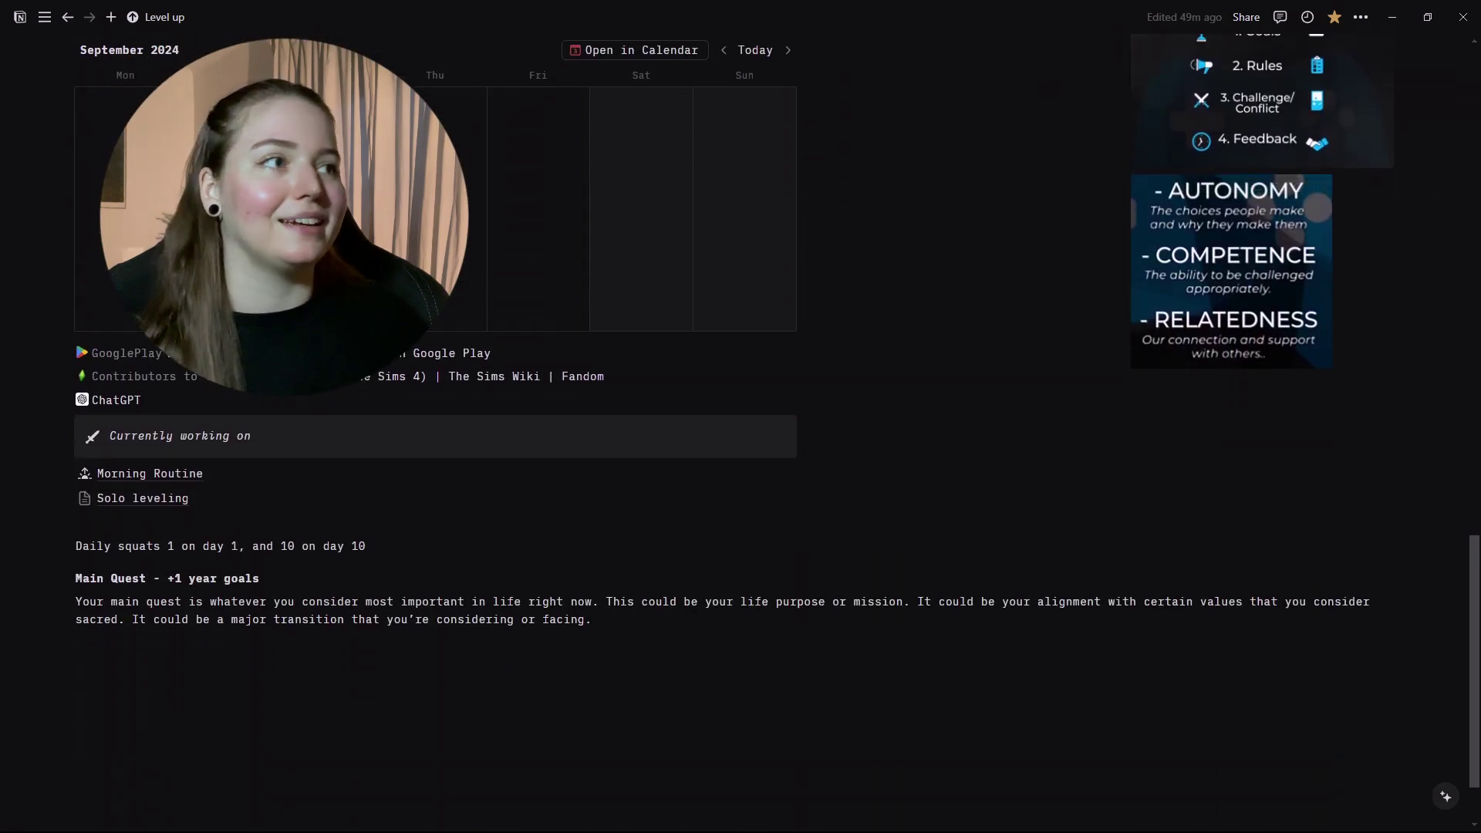
pyautogui.moveTo(1396, 762); pyautogui.dragTo(375, 224)
pyautogui.scroll(1, 740, 417)
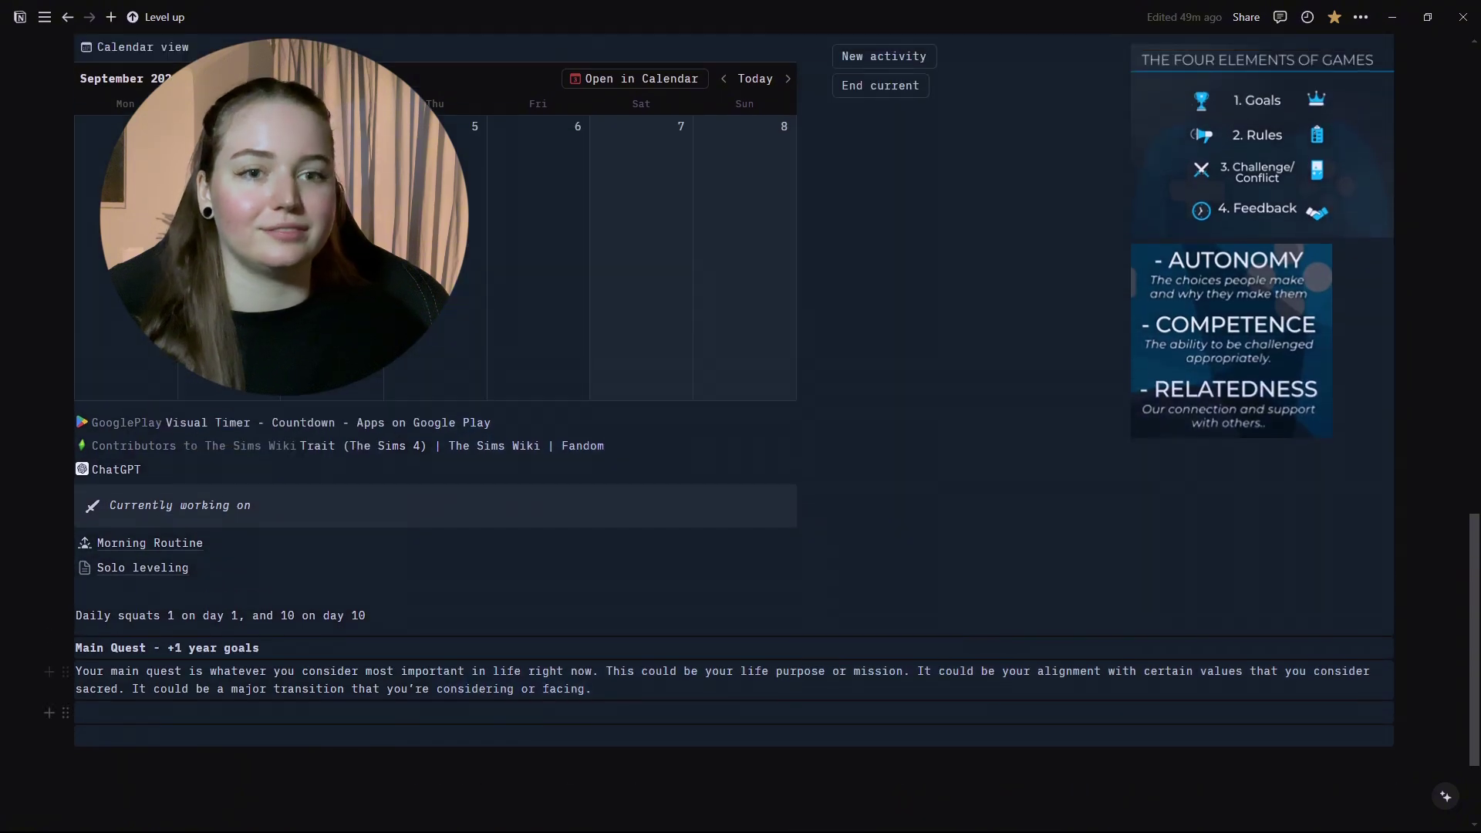
pyautogui.click(231, 736)
pyautogui.scroll(2, 740, 417)
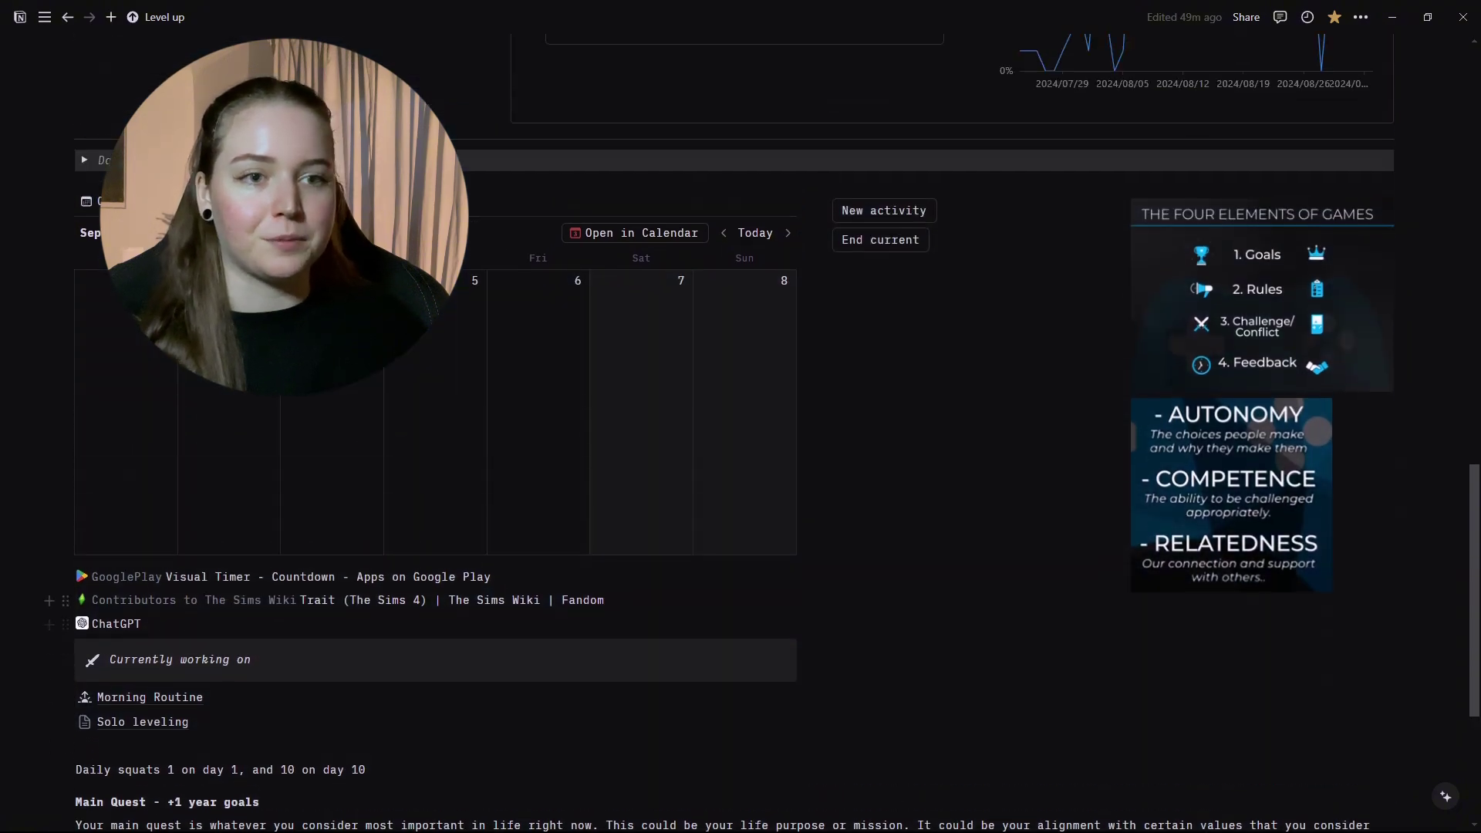
pyautogui.moveTo(193, 600)
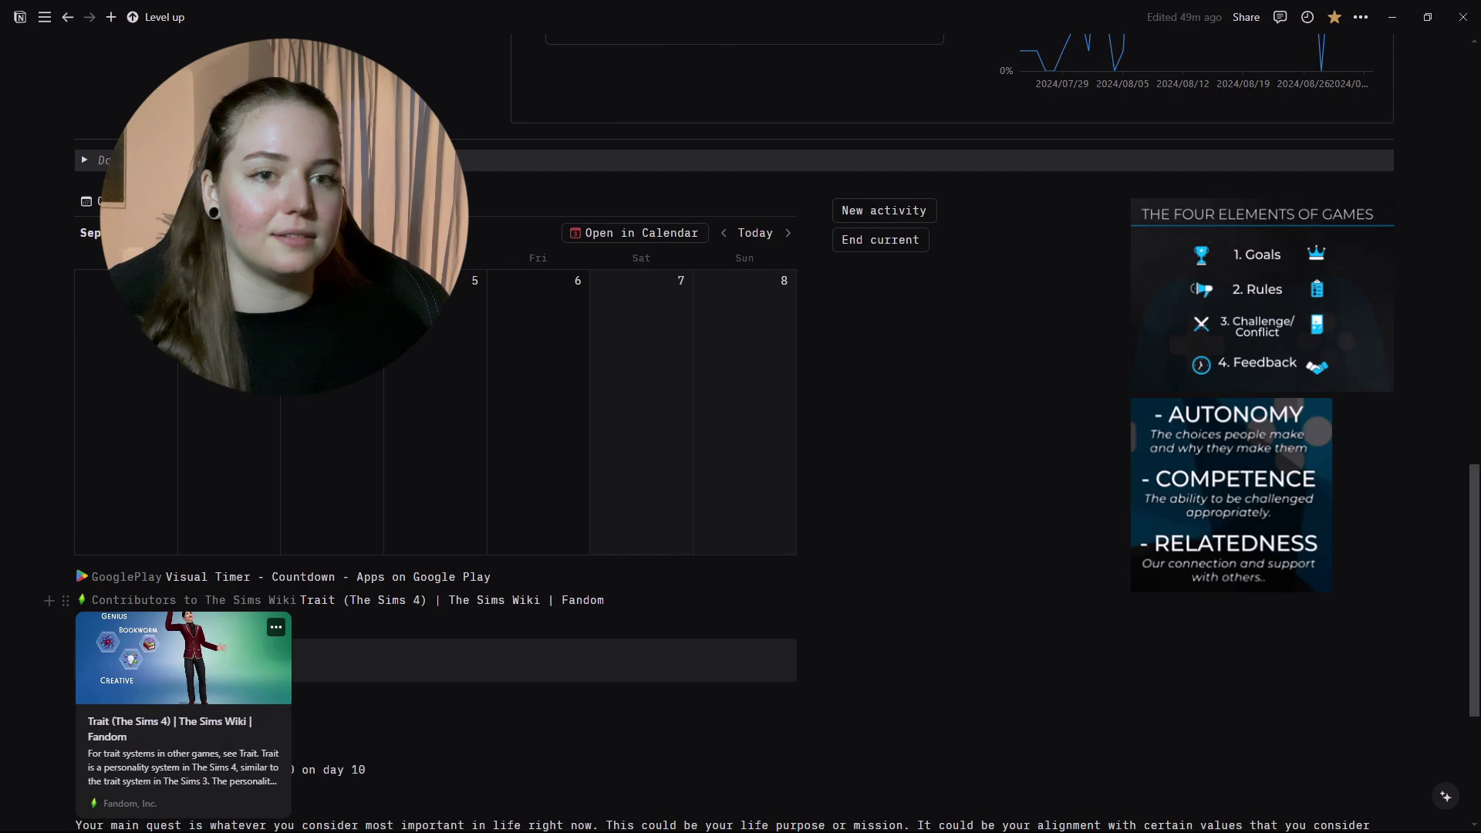
# Look over the dashboard again, from the Focus 5 and Dailies sections down to the calendar and game elements images
pyautogui.scroll(3, 741, 416)
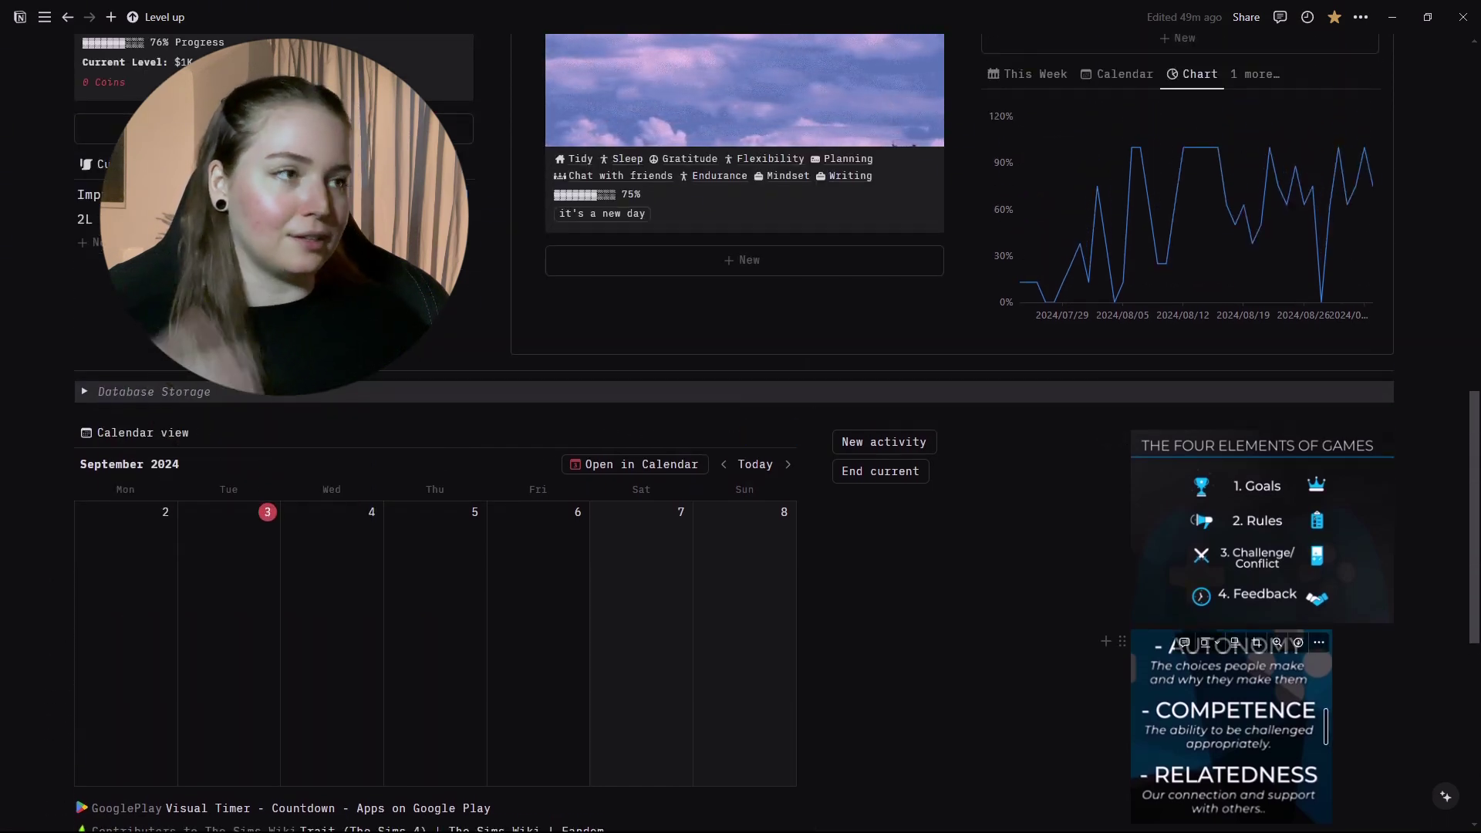
pyautogui.scroll(8, 1231, 725)
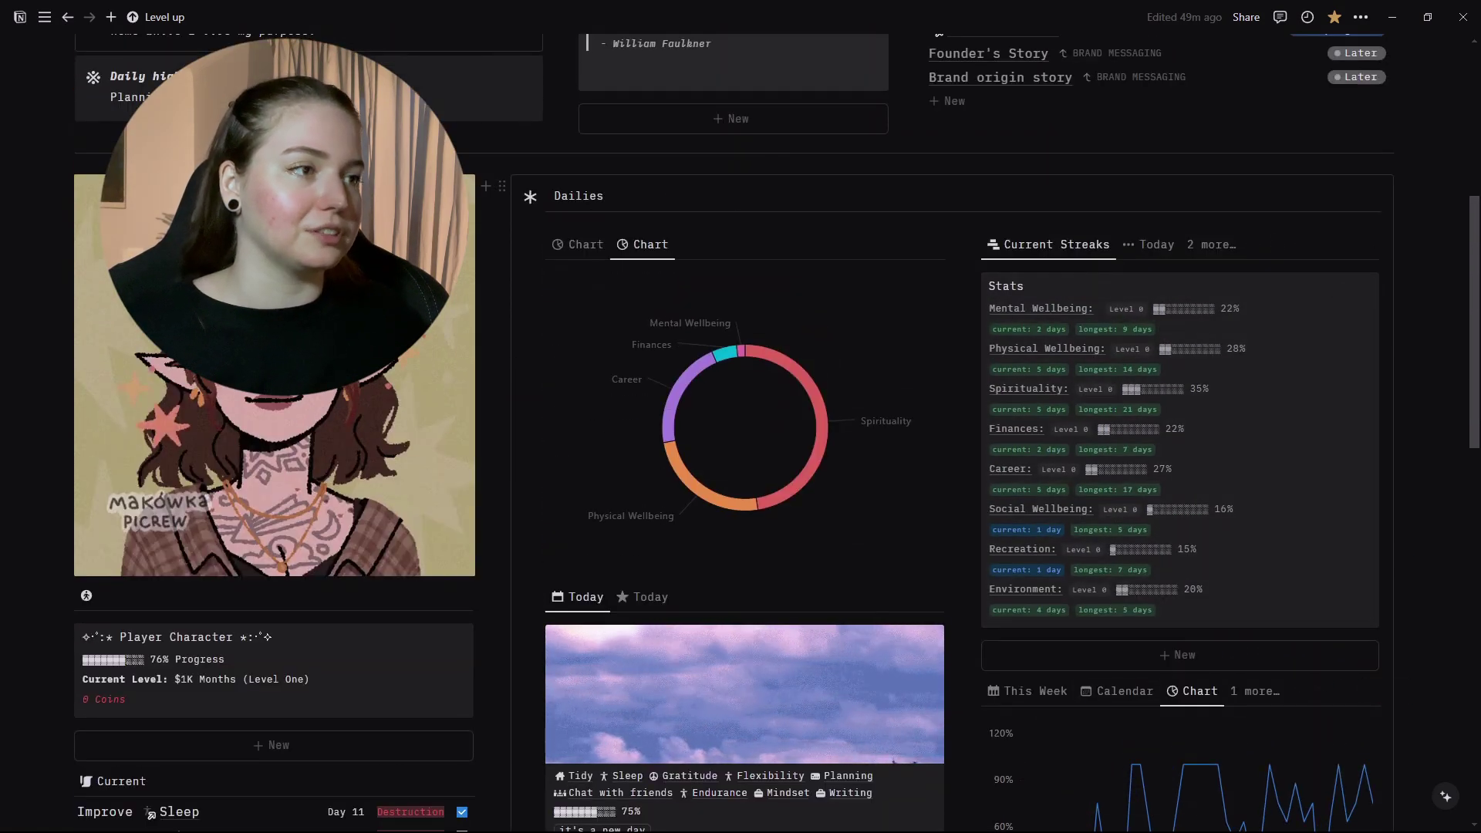
pyautogui.scroll(-1, 778, 433)
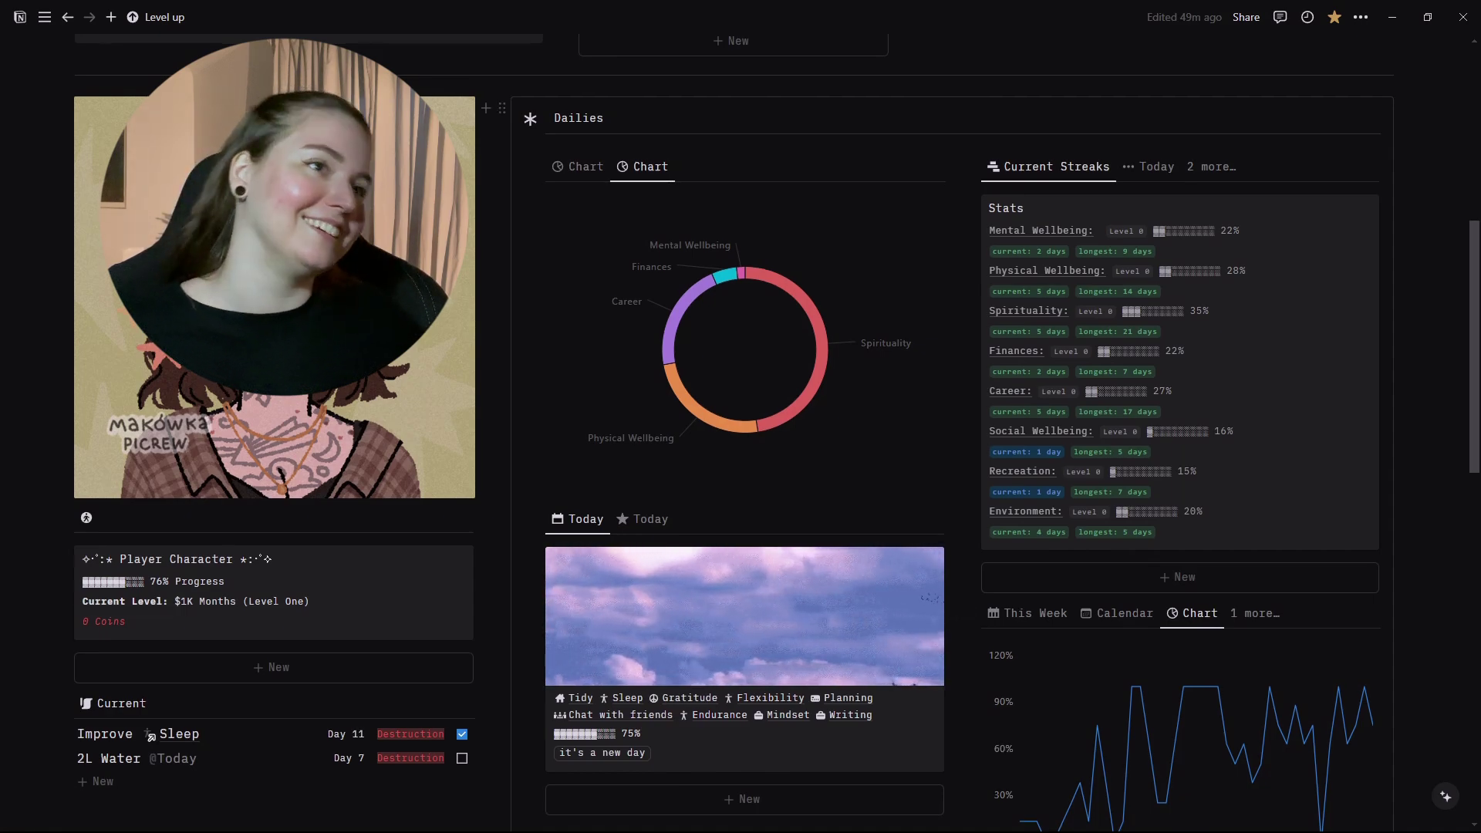
pyautogui.scroll(-1, 939, 109)
pyautogui.scroll(3, 939, 109)
pyautogui.scroll(-2, 939, 109)
pyautogui.scroll(3, 938, 109)
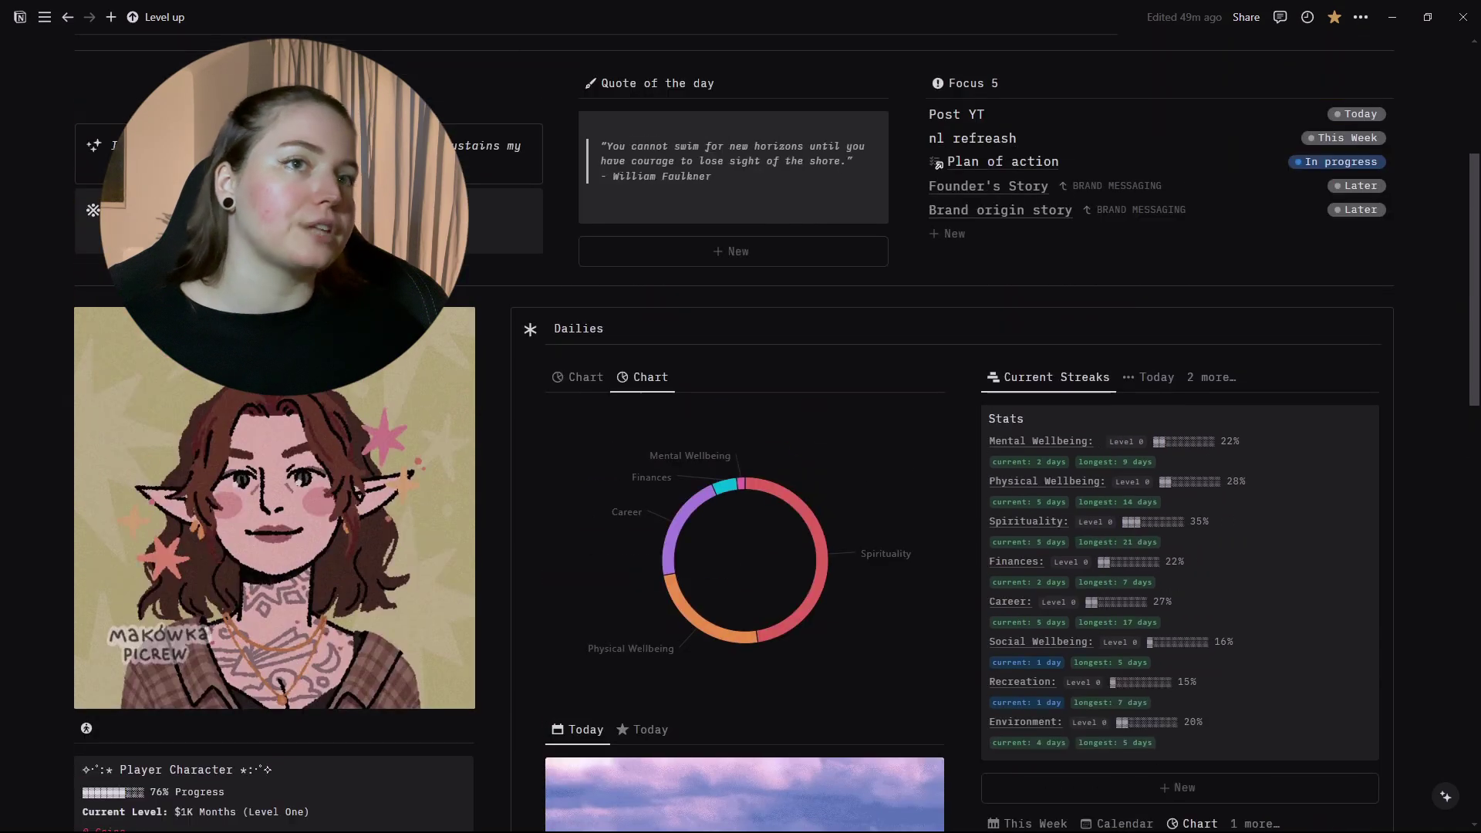
pyautogui.scroll(-9, 939, 109)
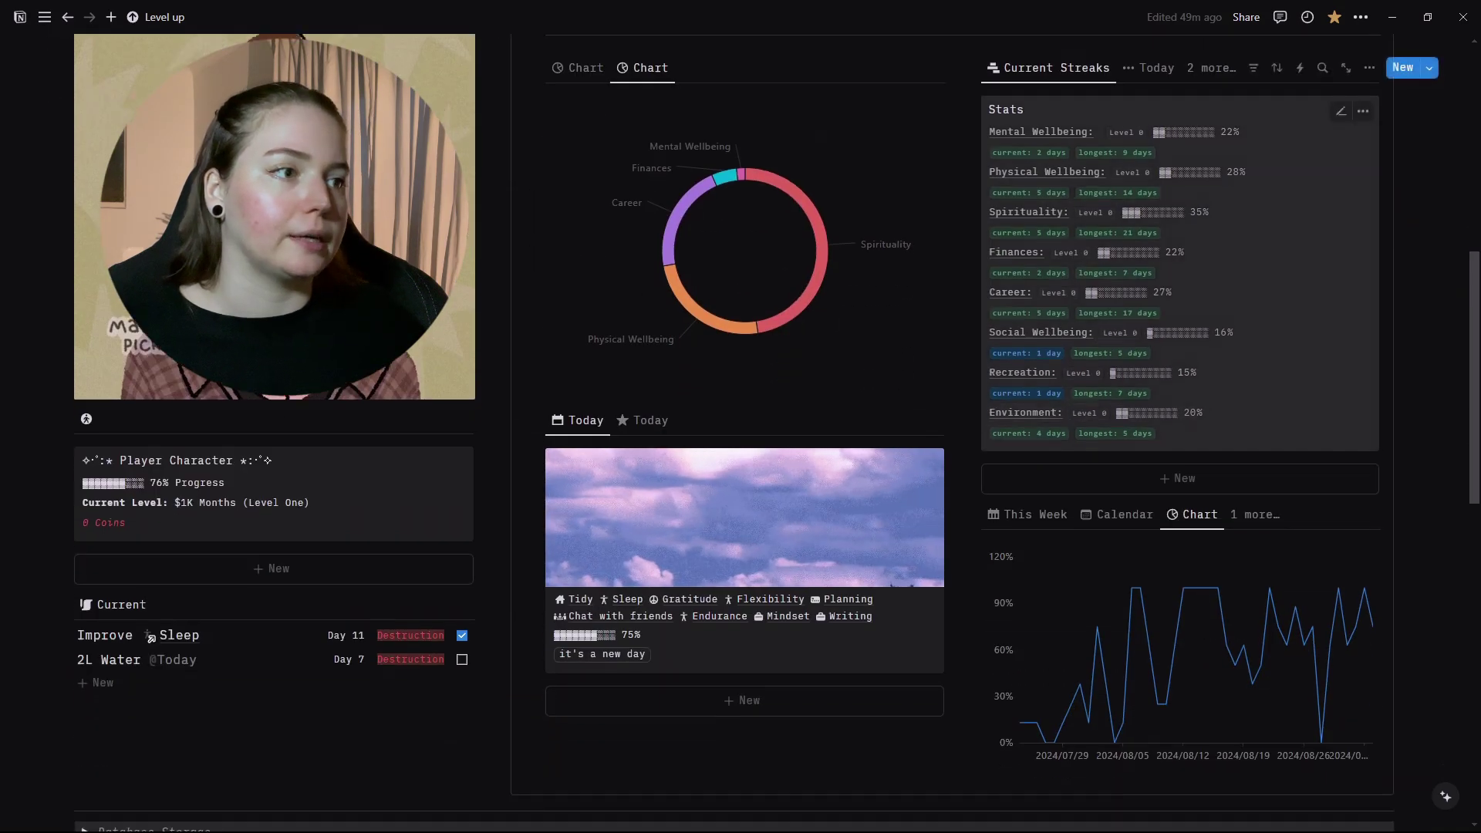
pyautogui.scroll(-6, 939, 109)
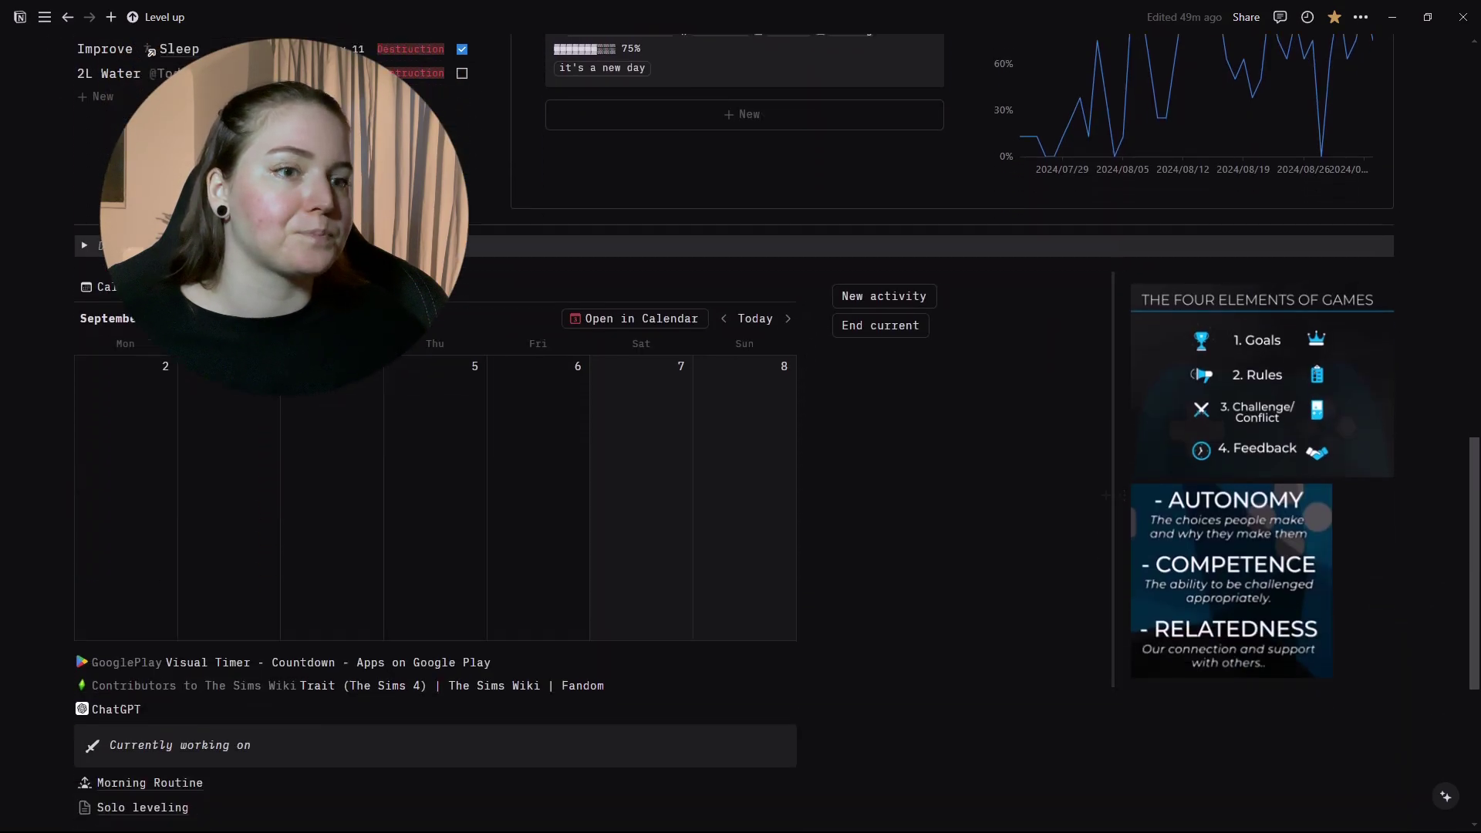
pyautogui.scroll(15, 939, 108)
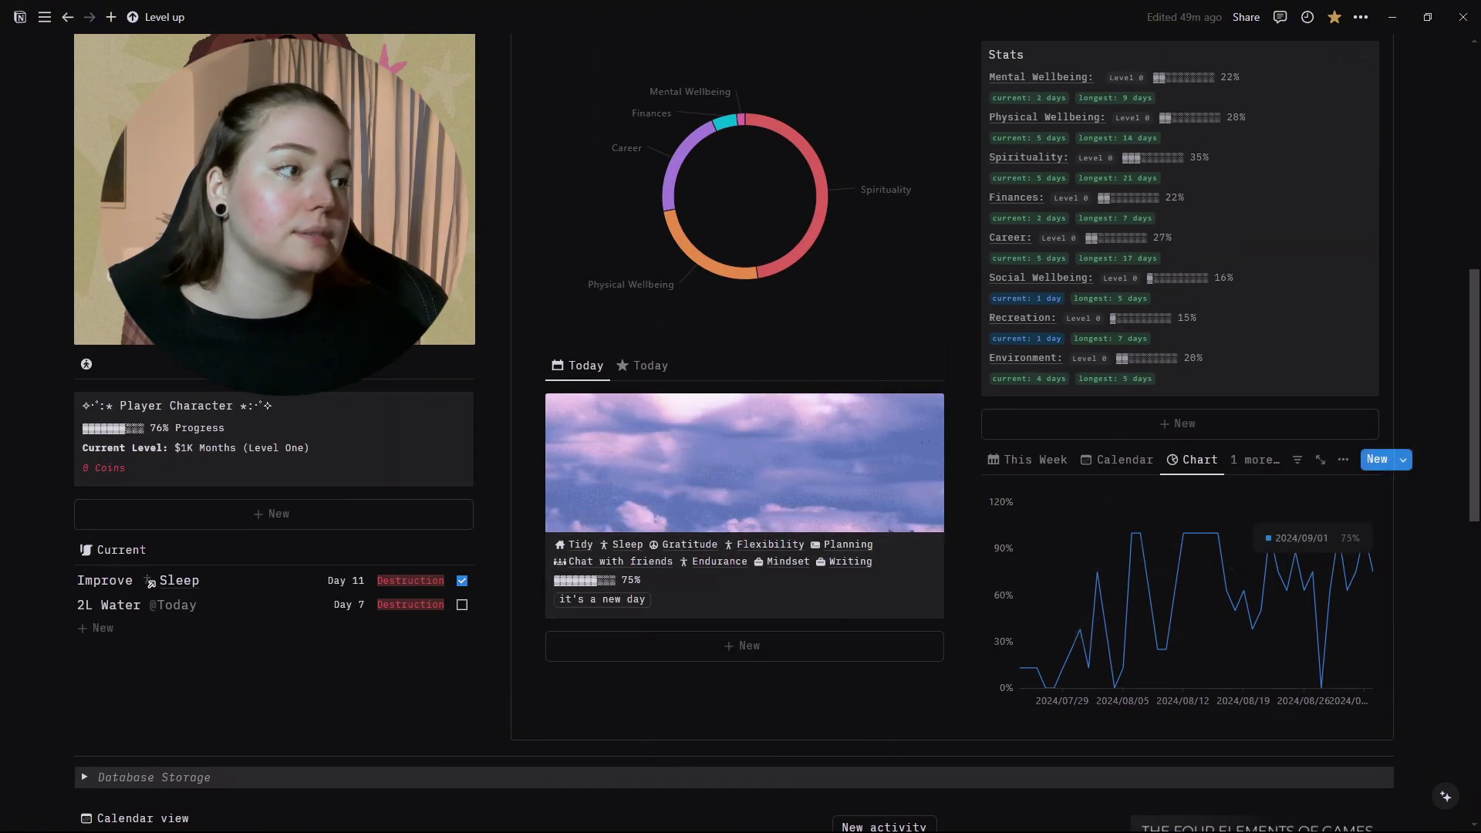
pyautogui.scroll(3, 1157, 555)
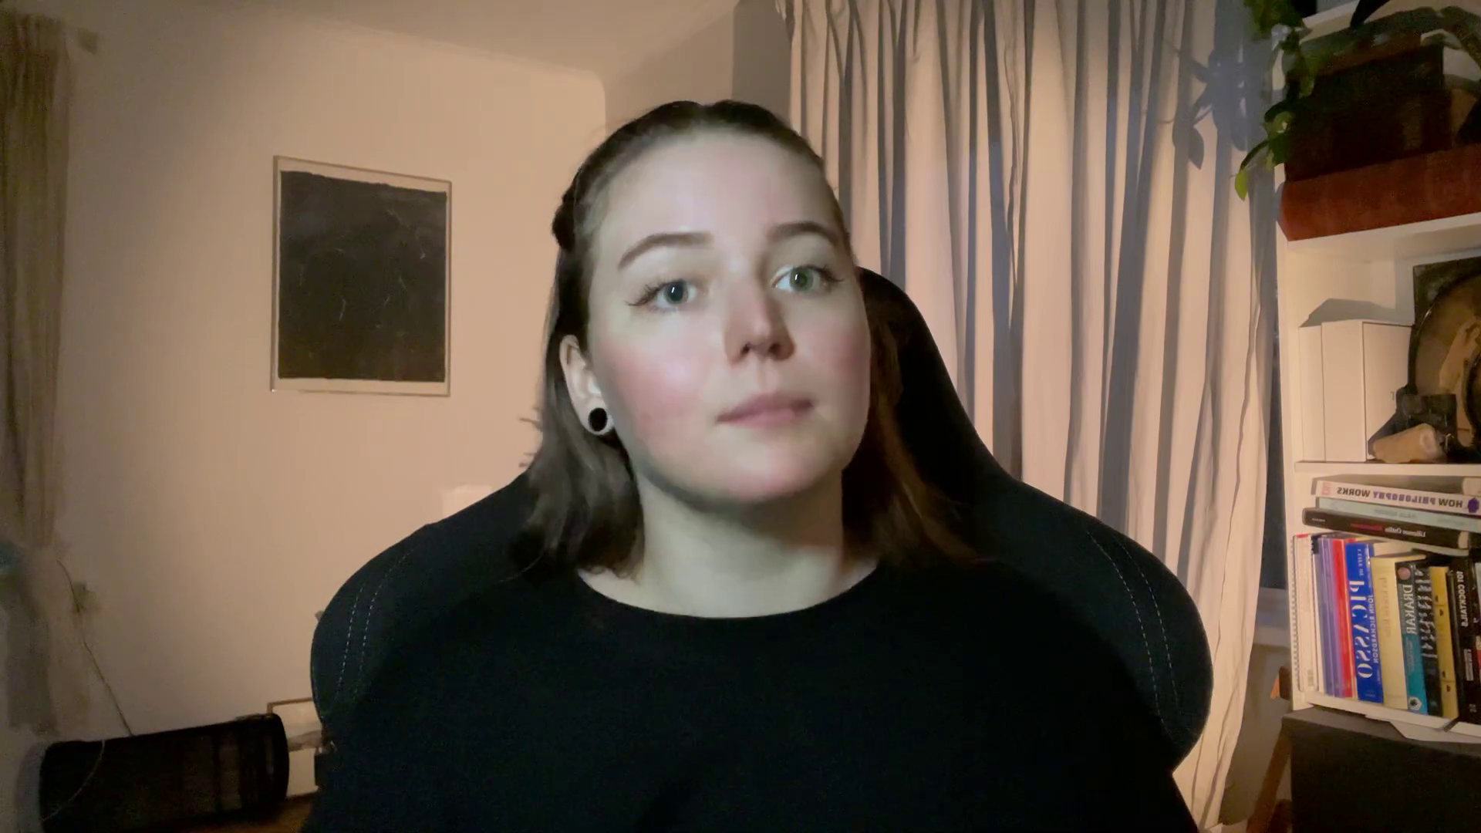